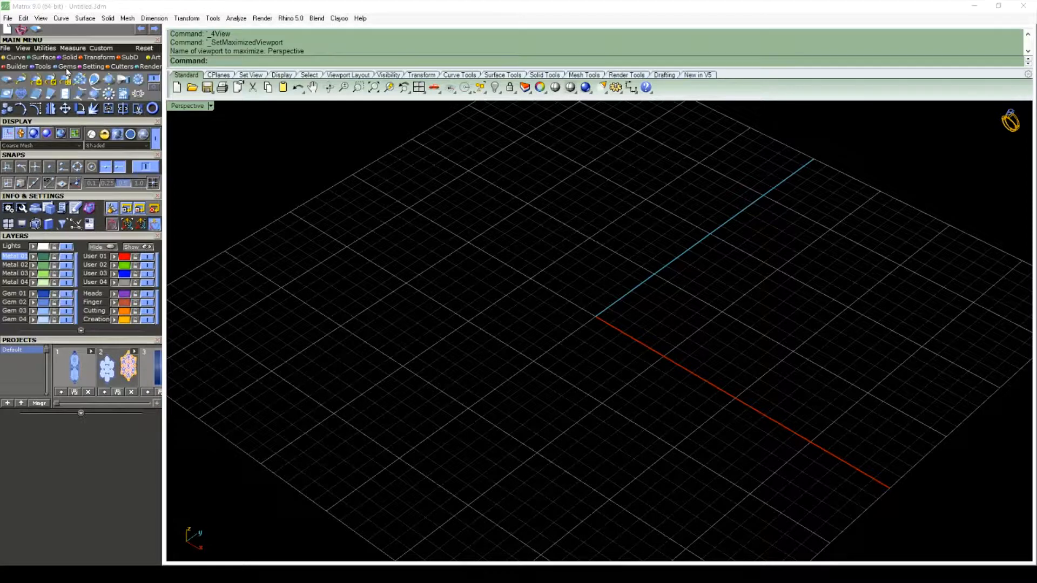
Load a 5.0 mm round diamond into the empty scene with the Gem Loader
left_click(8, 80)
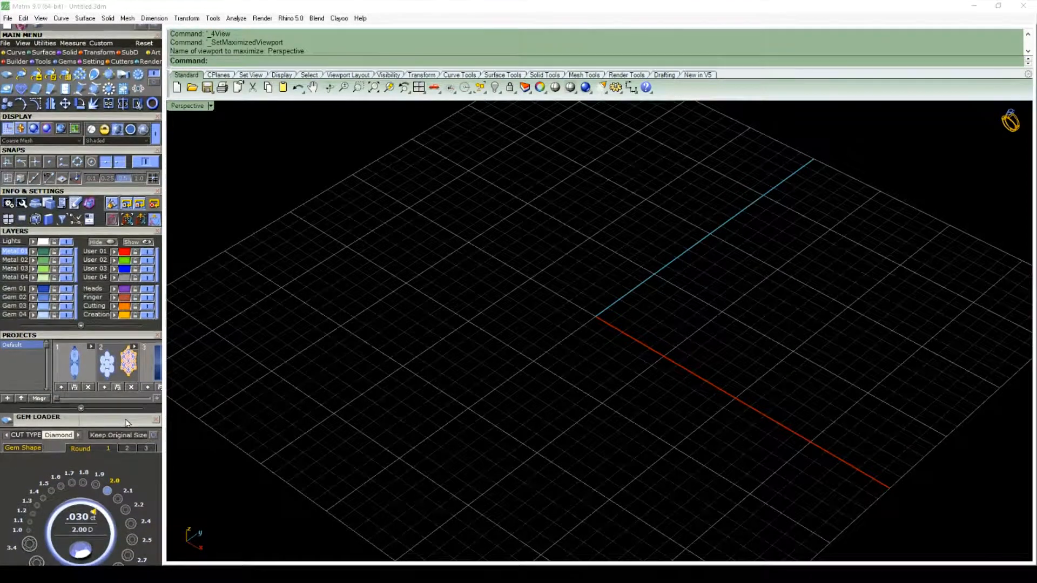
mouse_move(125, 431)
left_mouse_down()
mouse_move(127, 451)
mouse_move(117, 425)
left_mouse_up()
left_click(123, 357)
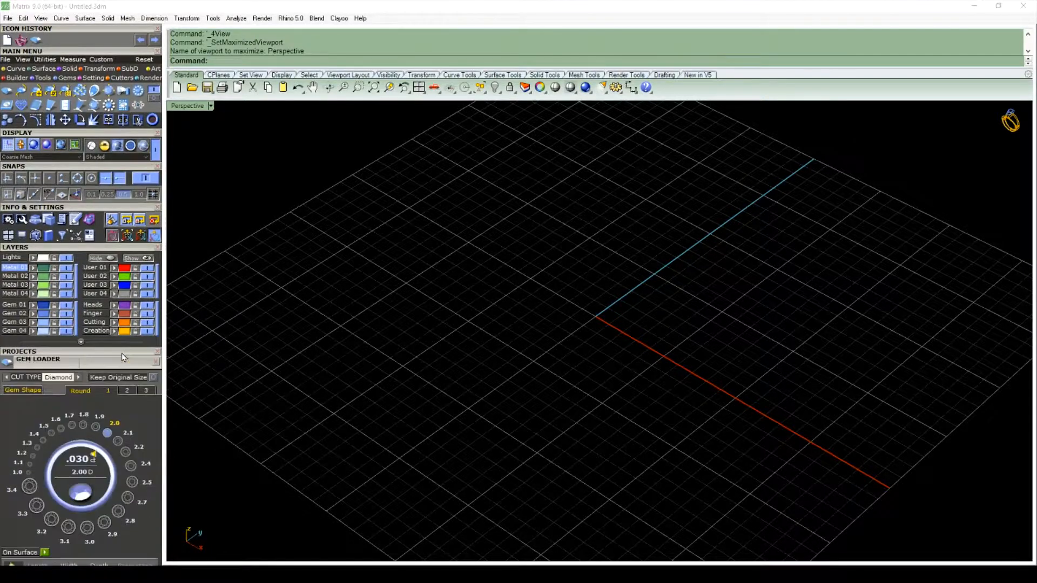
left_click(125, 452)
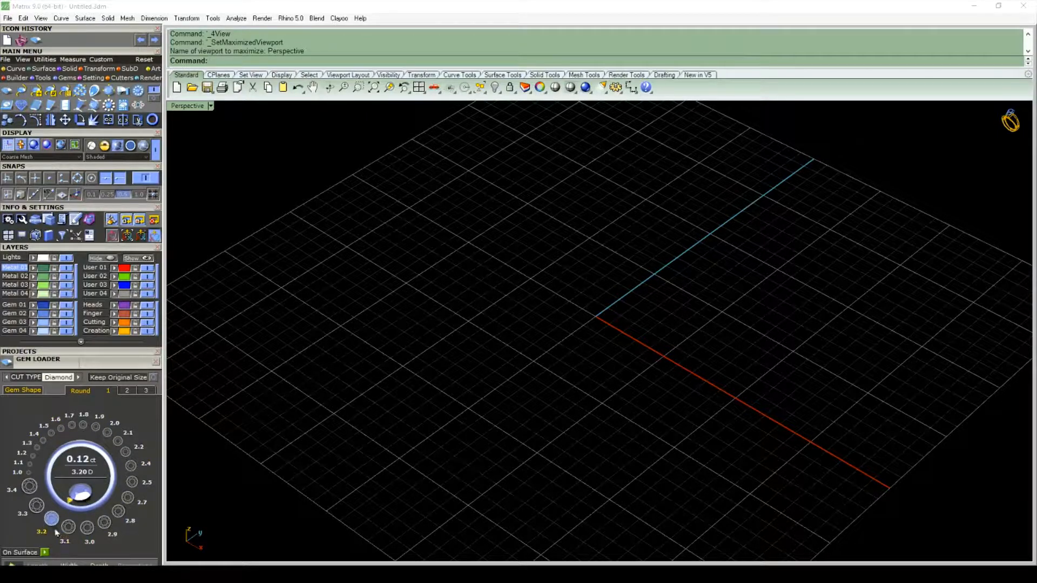
left_click(126, 392)
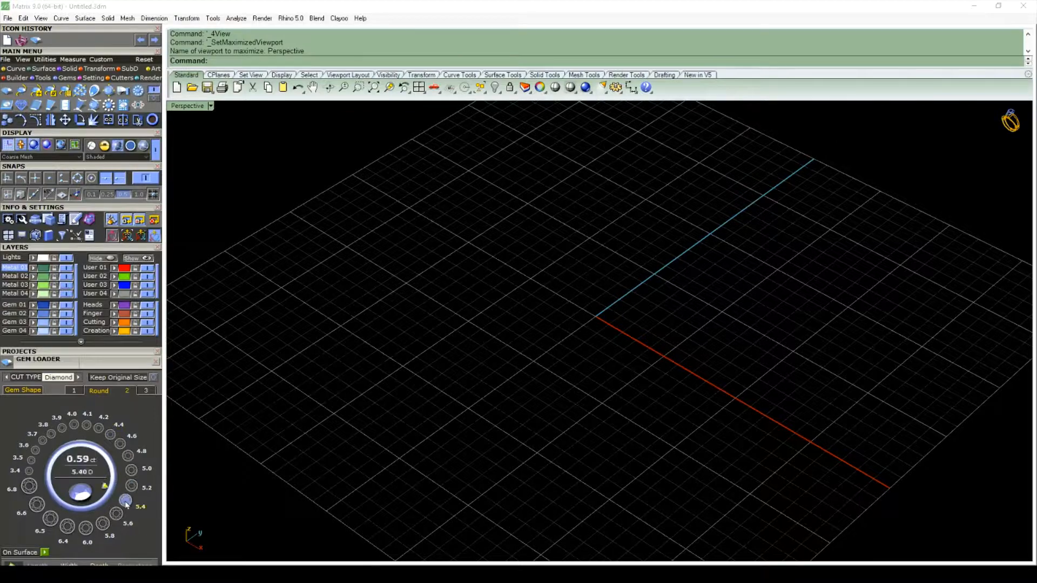
left_click(131, 471)
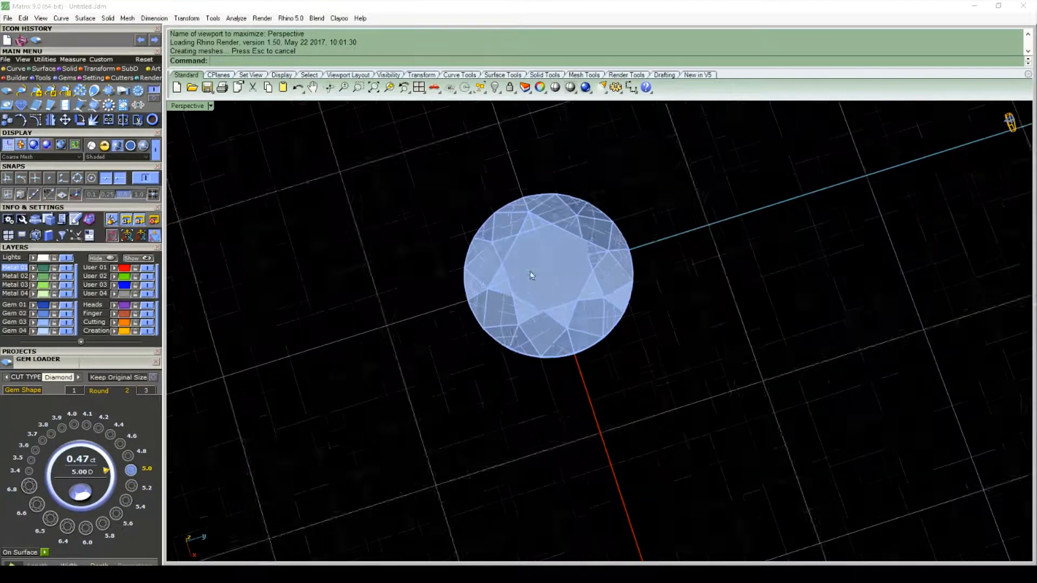
Build a Prongs4 Diagonals head with two rails around the round diamond using Head Builder
right_click_drag(605, 461, 639, 451)
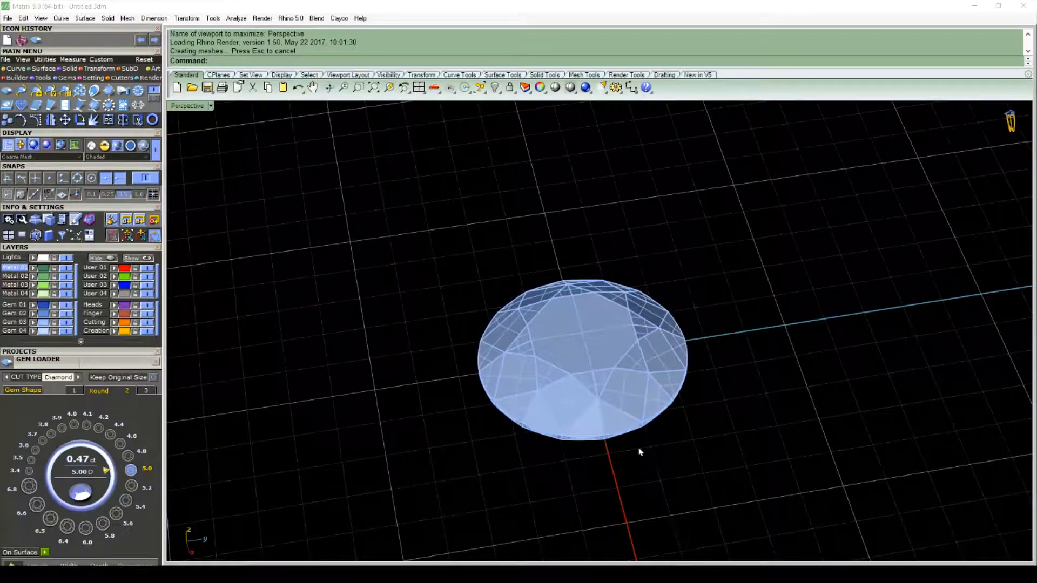
scroll(637, 449, "up", 6)
scroll(634, 411, "down", 6)
right_click_drag(634, 411, 644, 452)
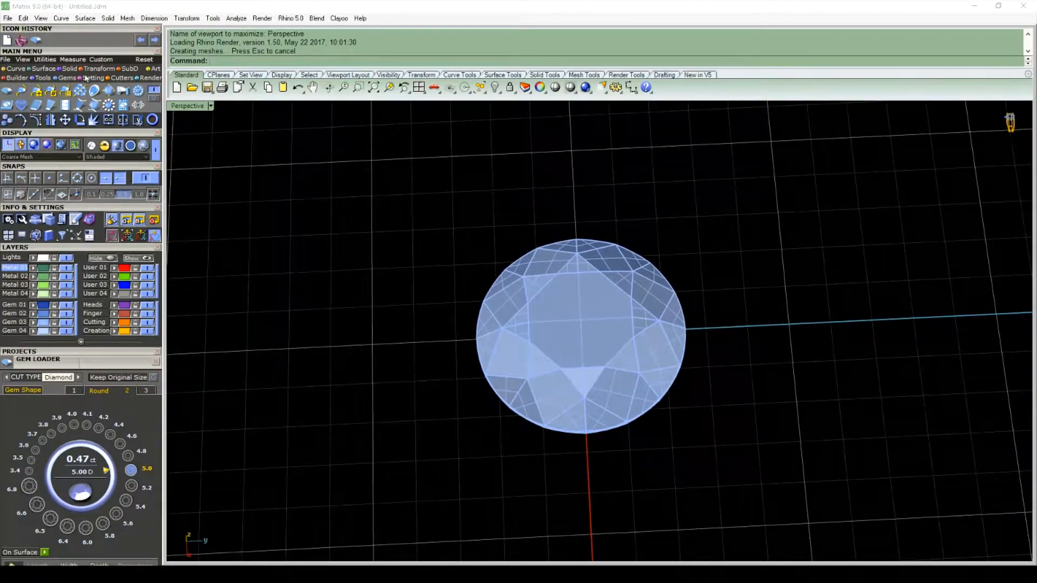
left_click(97, 79)
left_click(7, 90)
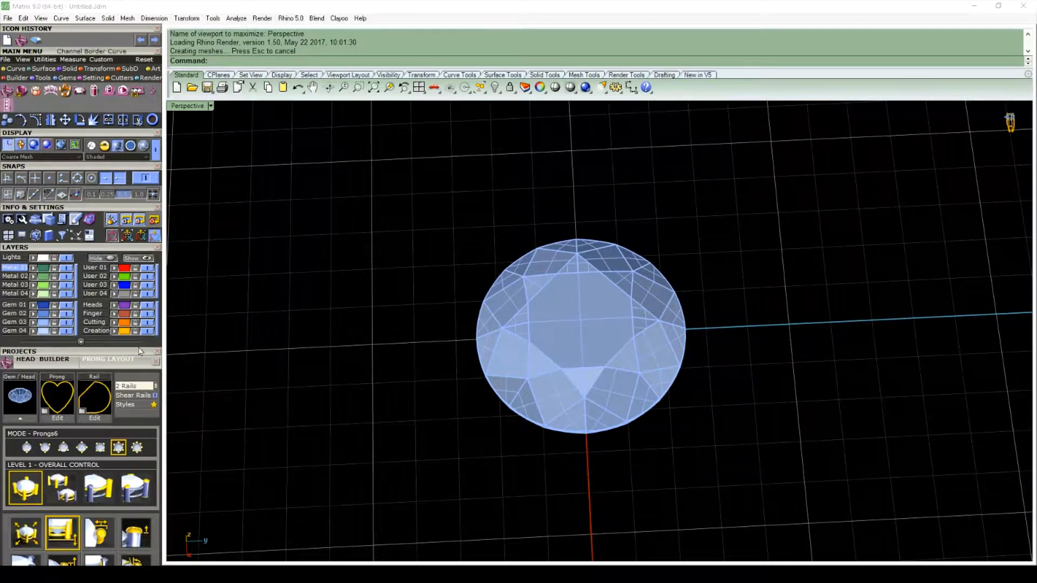
scroll(589, 330, "up", 6)
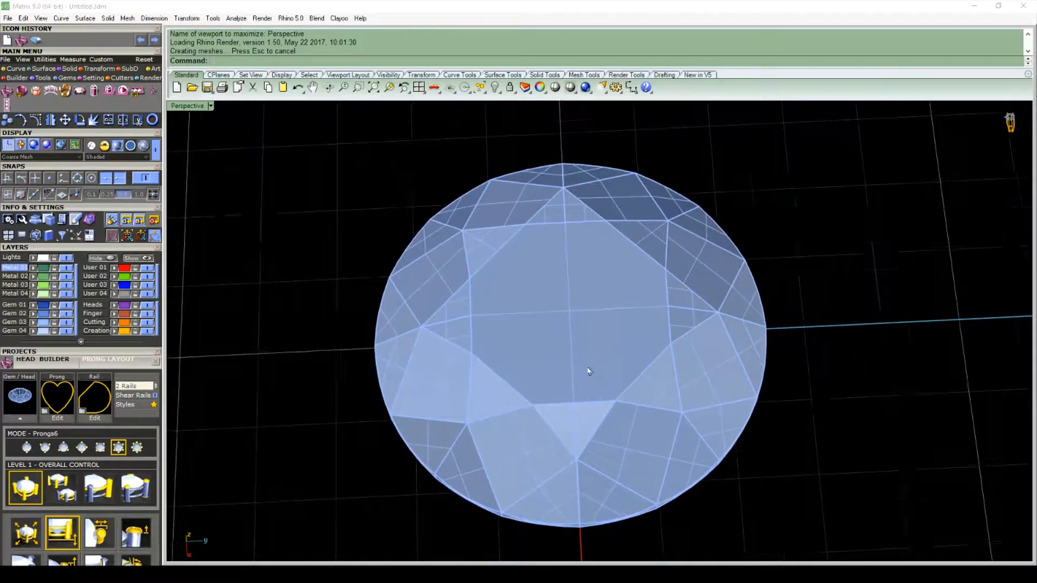
scroll(588, 370, "down", 2)
right_click_drag(588, 373, 559, 352)
scroll(556, 292, "down", 4)
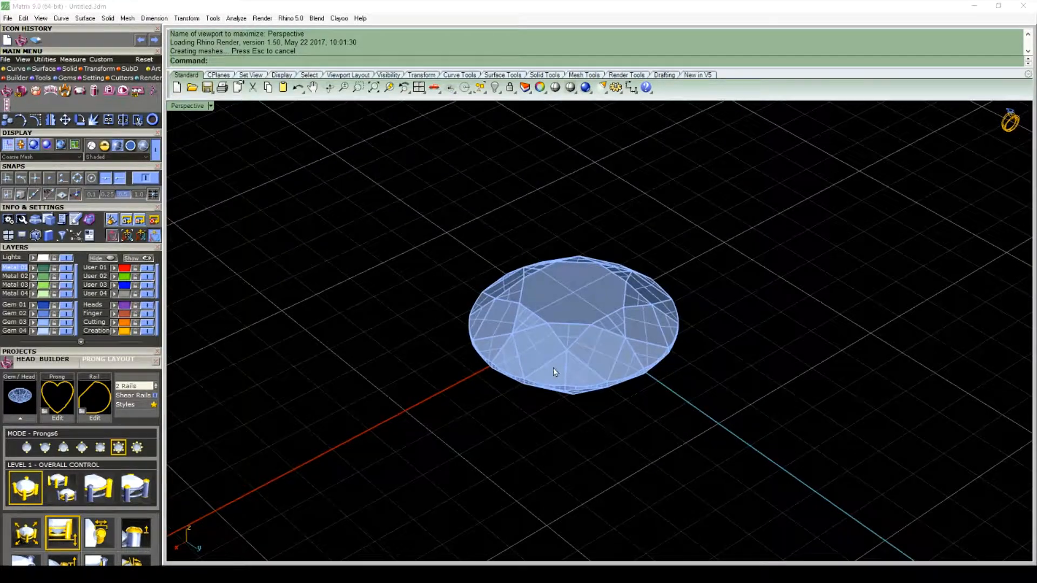
left_click(578, 325)
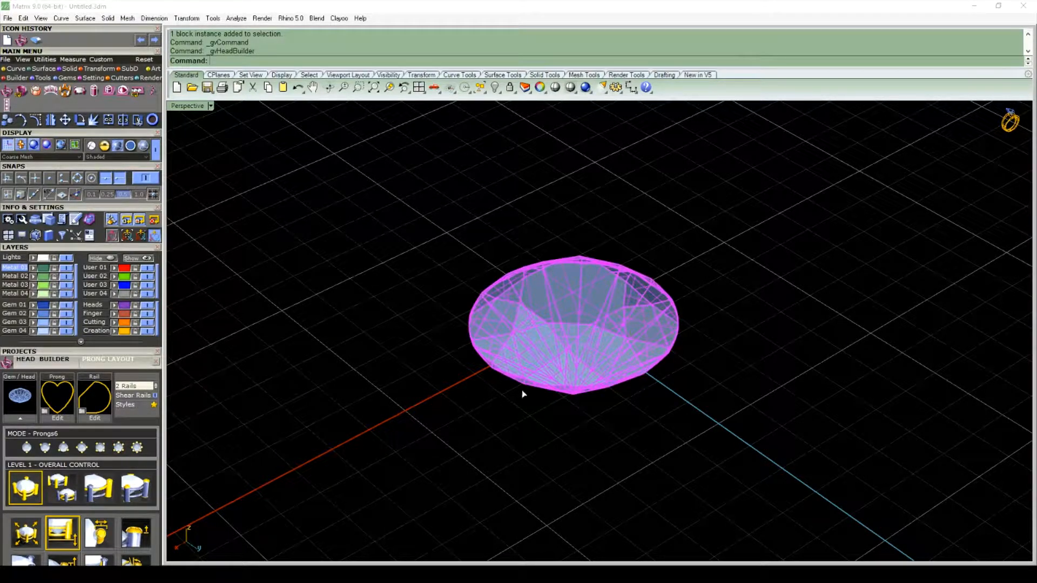
scroll(540, 361, "up", 9)
scroll(566, 354, "down", 12)
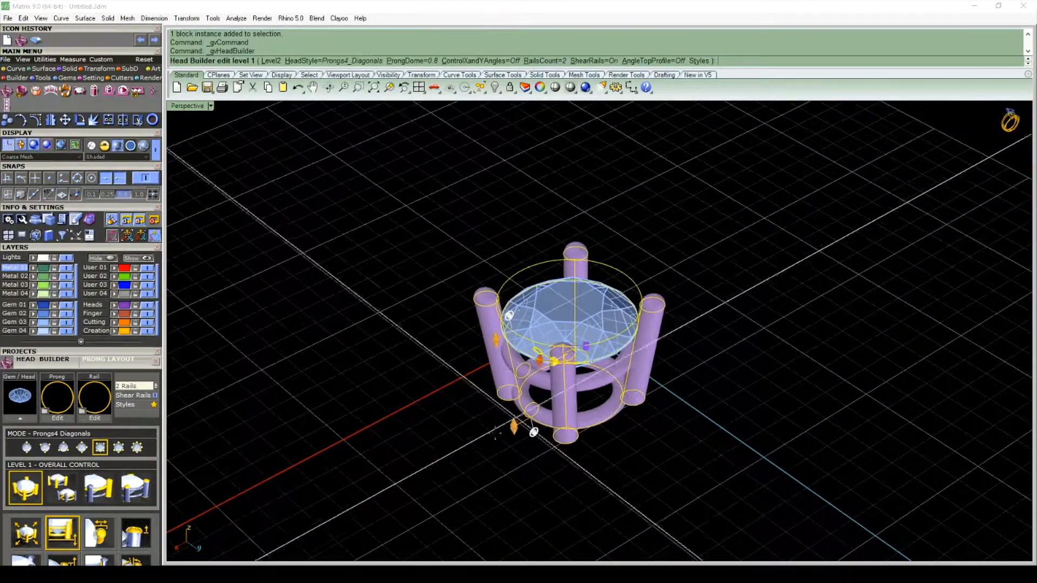
Examine the prongs and gallery rails of the new head from several angles
right_click_drag(497, 433, 563, 452)
scroll(562, 451, "up", 6)
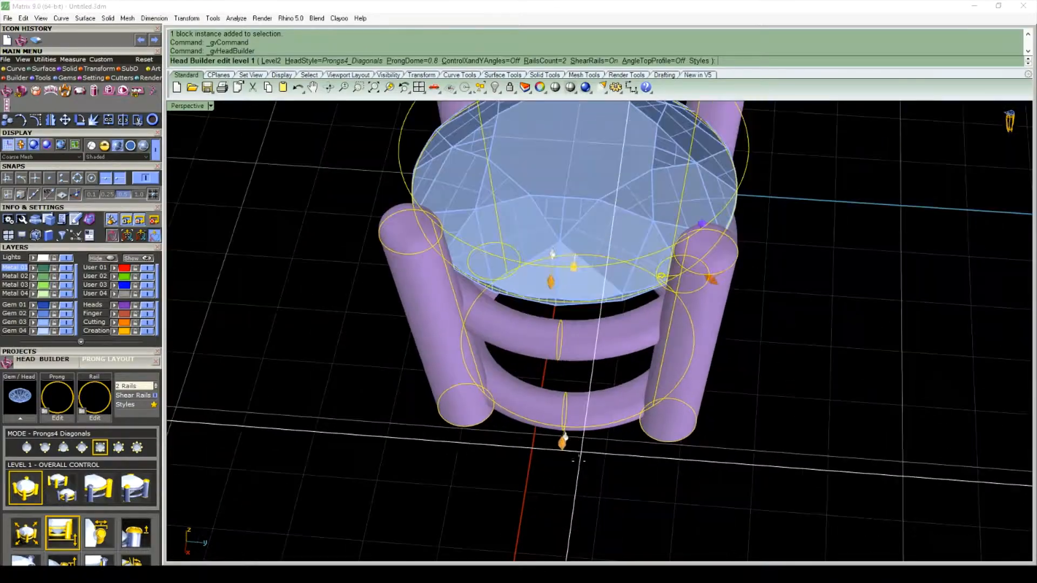
scroll(579, 461, "down", 5)
right_click_drag(713, 393, 670, 478)
scroll(741, 398, "up", 5)
scroll(736, 391, "down", 2)
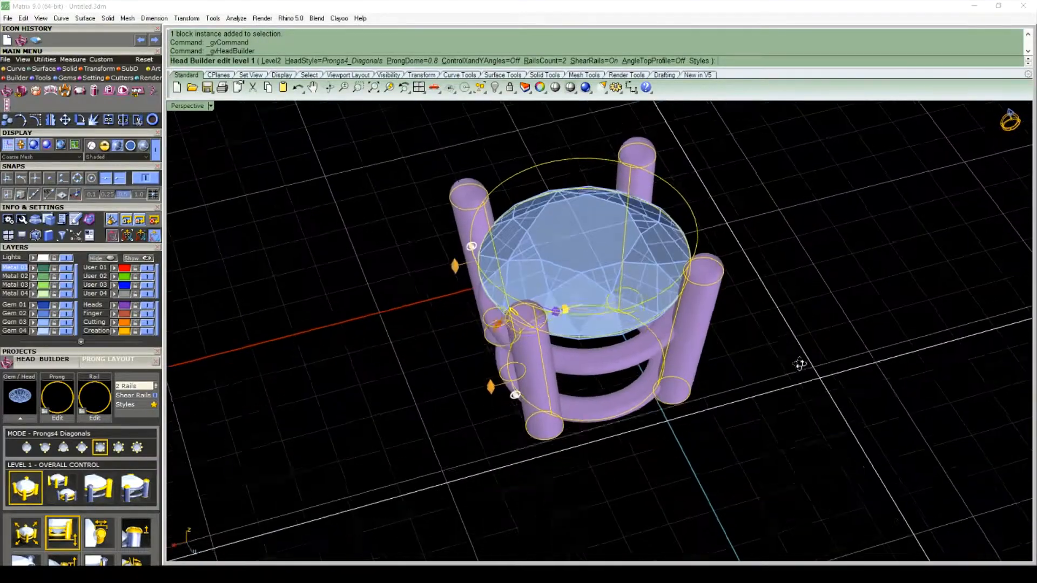
scroll(759, 316, "up", 2)
right_click_drag(702, 317, 723, 348)
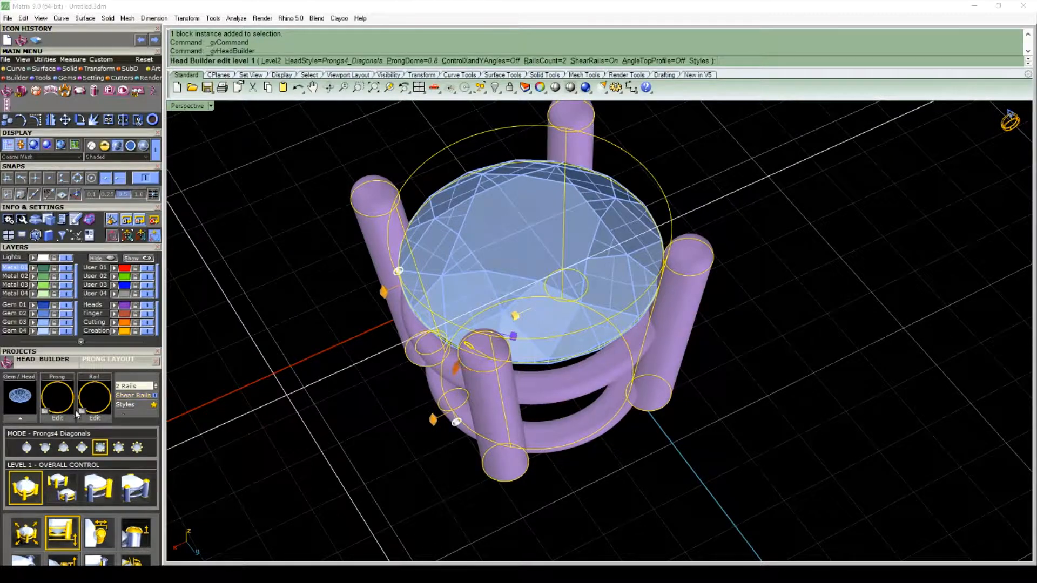
Open the prong profile library for the head's four prongs
left_click(45, 414)
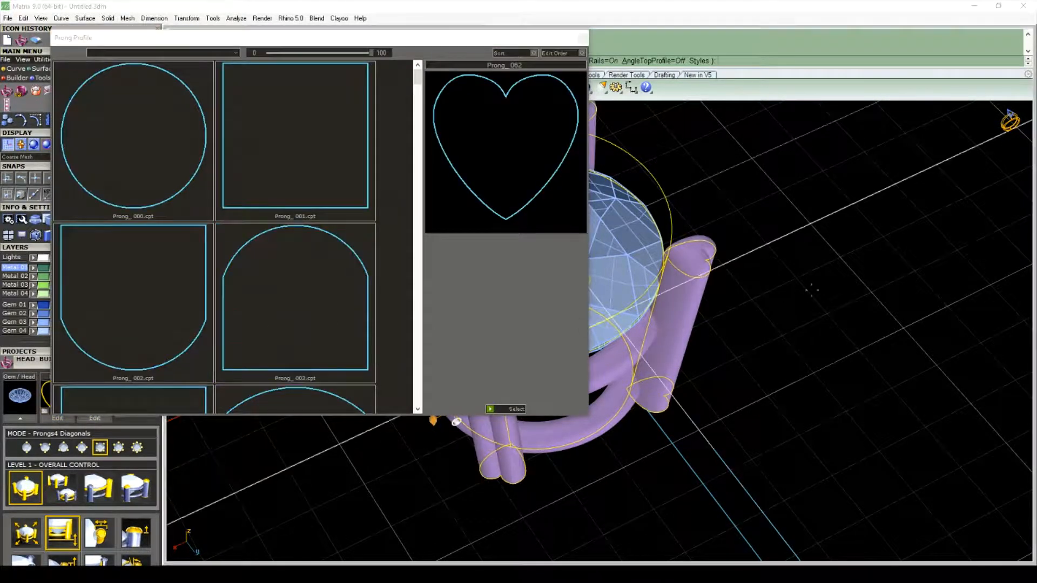
scroll(811, 290, "down", 9)
scroll(788, 267, "up", 3)
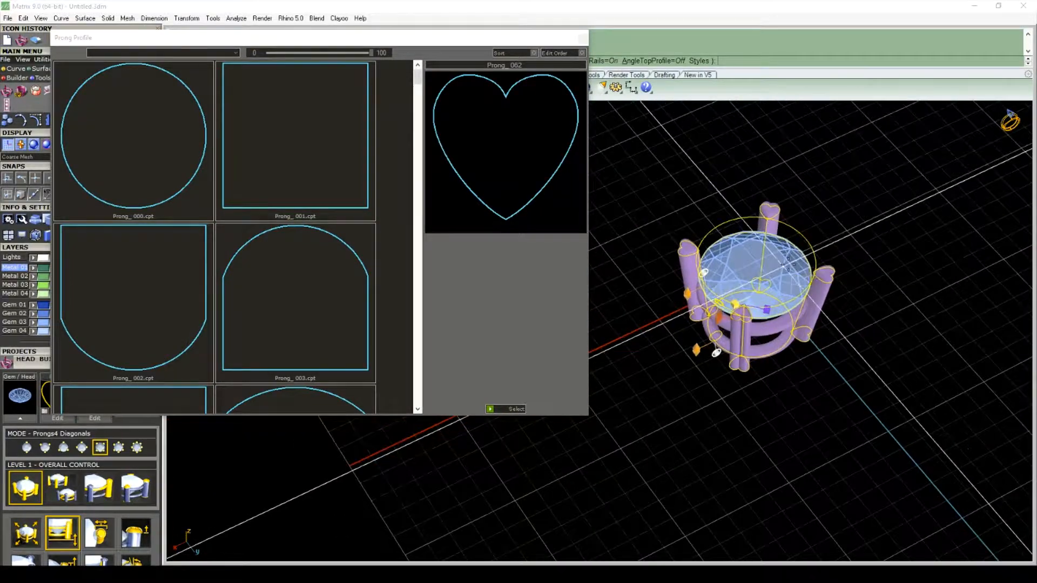
scroll(788, 265, "up", 3)
Try the round Prong_000 and the square Prong_001 profiles on the head's prongs
left_click(181, 139)
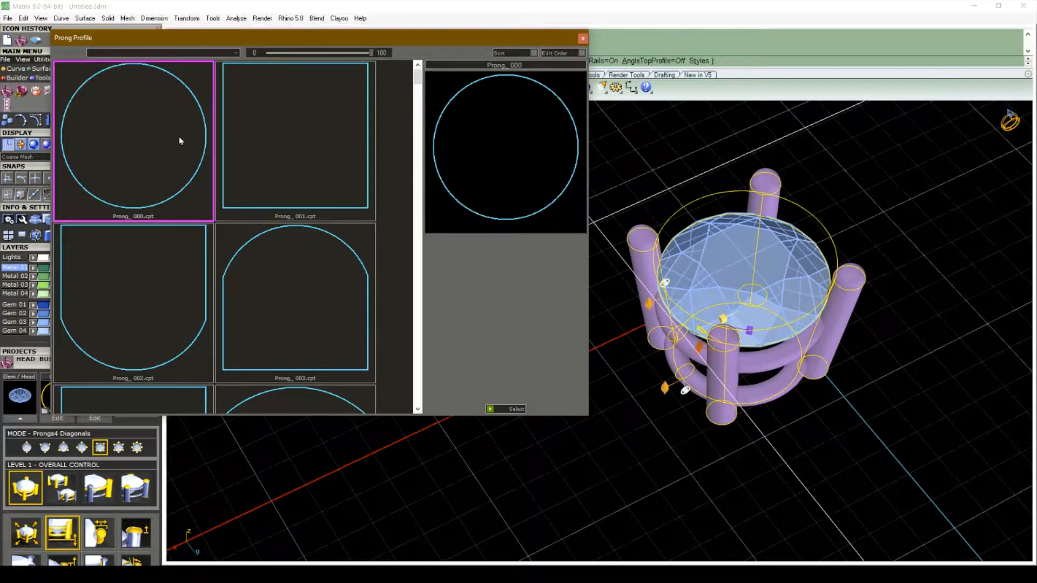
left_click(286, 156)
scroll(718, 372, "up", 5)
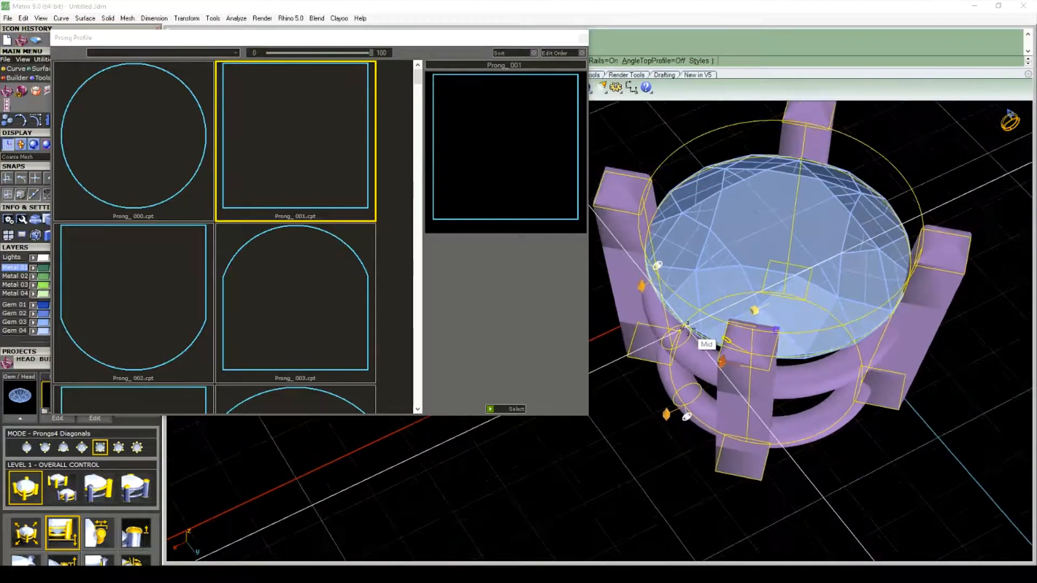
right_click_drag(717, 372, 719, 338)
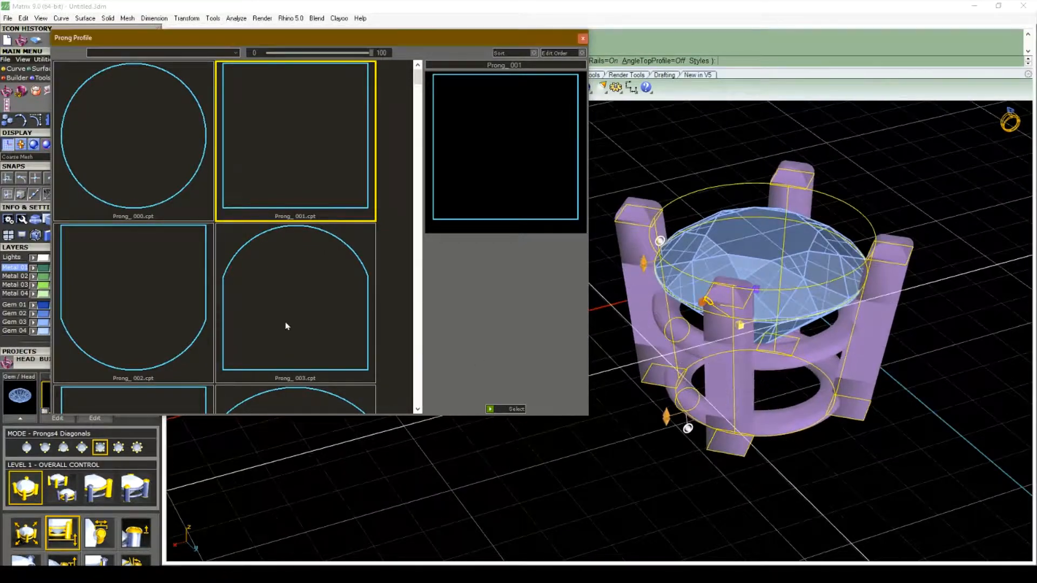
Try the Prong_002, Prong_019, Prong_021 and Prong_020 profiles on the head's prongs
left_click(178, 308)
scroll(251, 279, "down", 15)
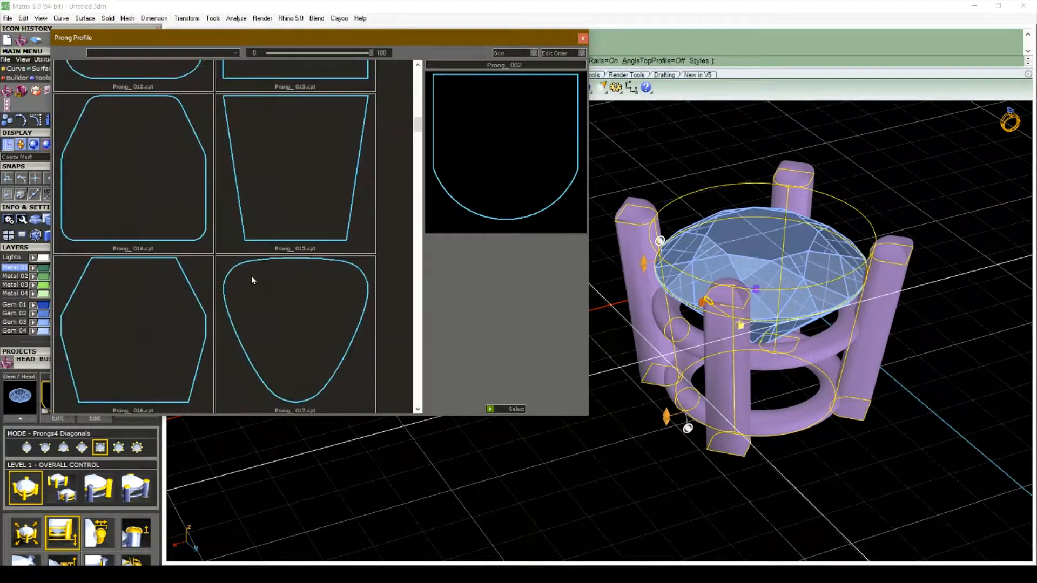
scroll(251, 278, "down", 5)
left_click(288, 262)
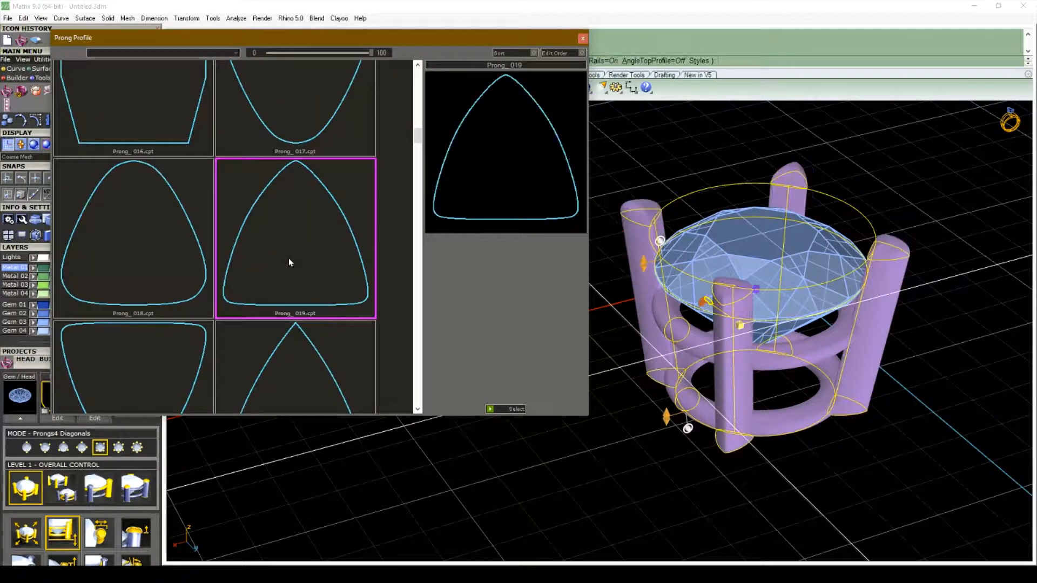
right_click_drag(815, 314, 749, 378)
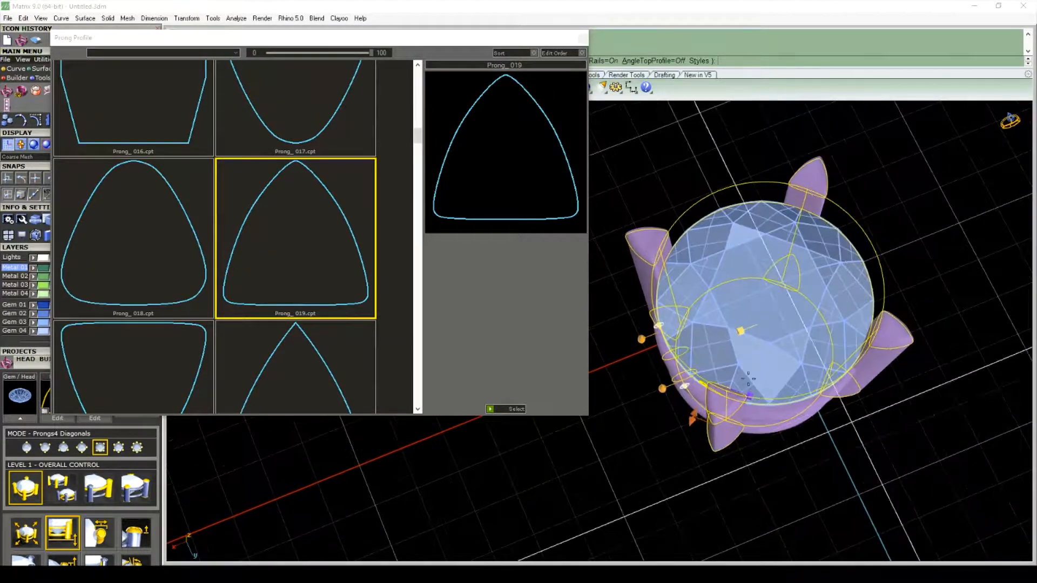
left_click(288, 369)
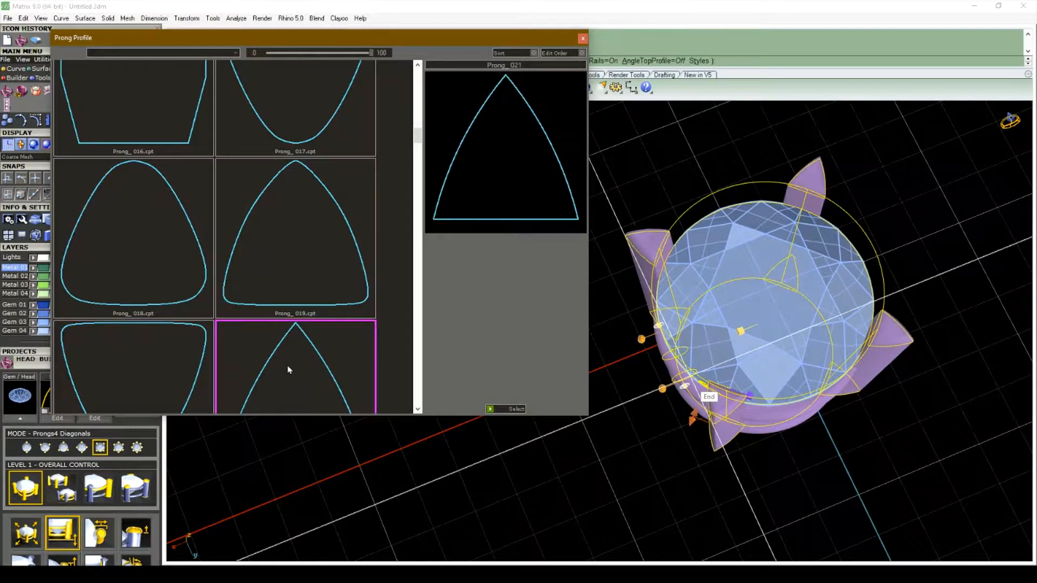
right_click_drag(875, 426, 972, 398)
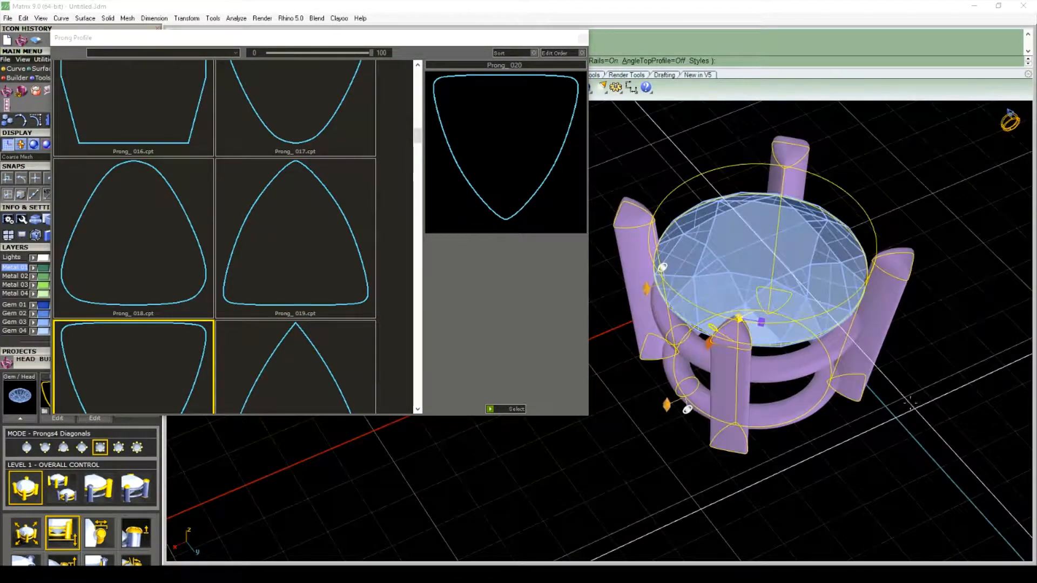
Apply the heart-shaped Prong_062 profile to the head's prongs after trying the inverted heart Prong_061
scroll(346, 292, "down", 3)
scroll(334, 290, "down", 6)
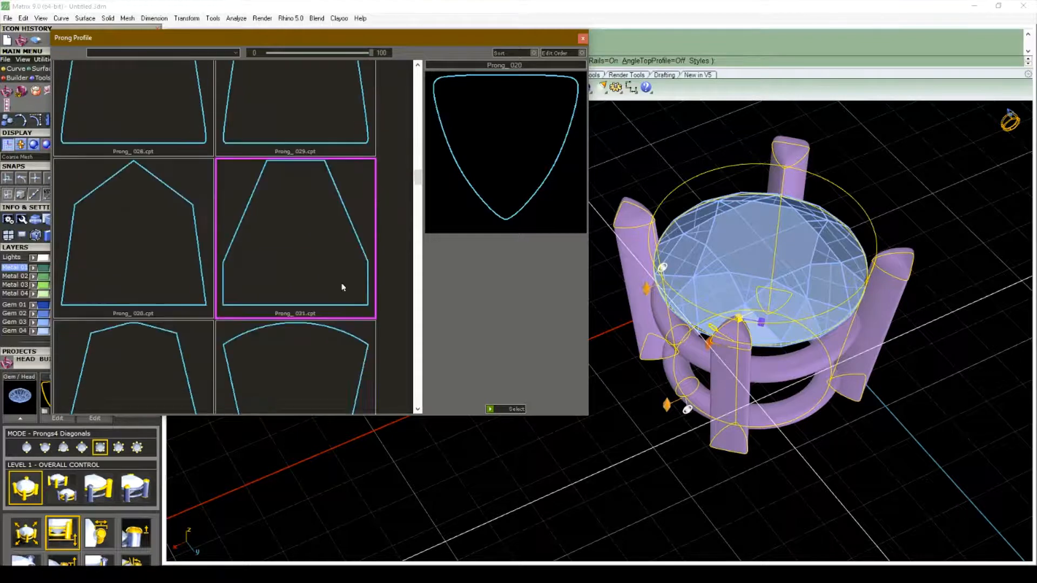
scroll(331, 285, "down", 6)
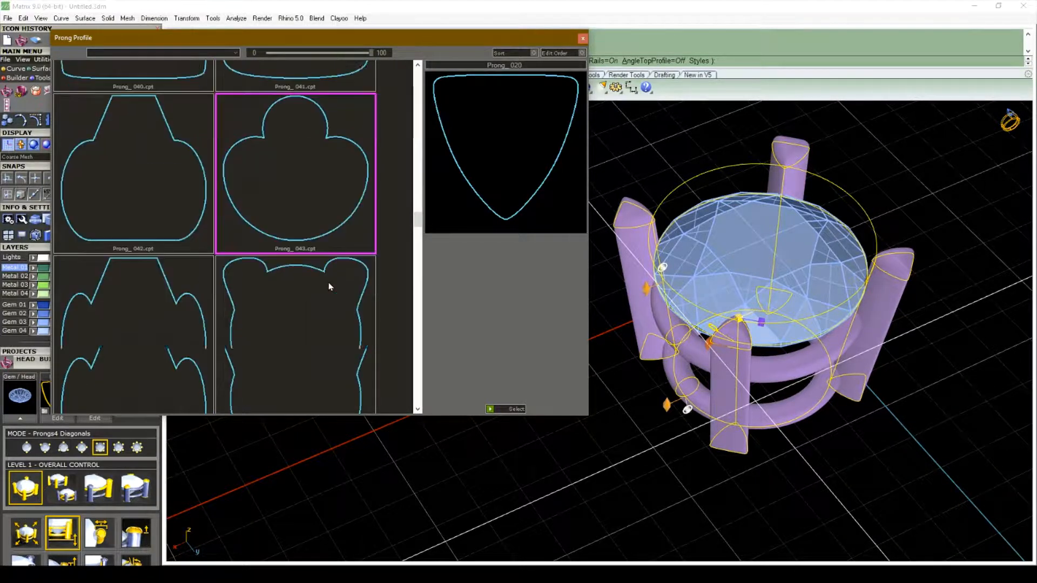
scroll(327, 285, "down", 6)
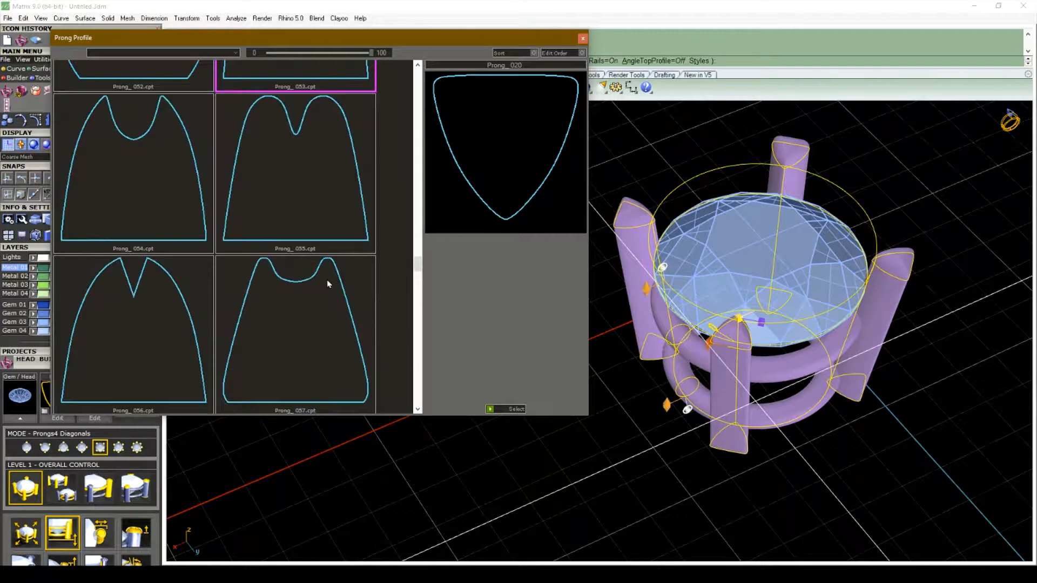
left_click(301, 210)
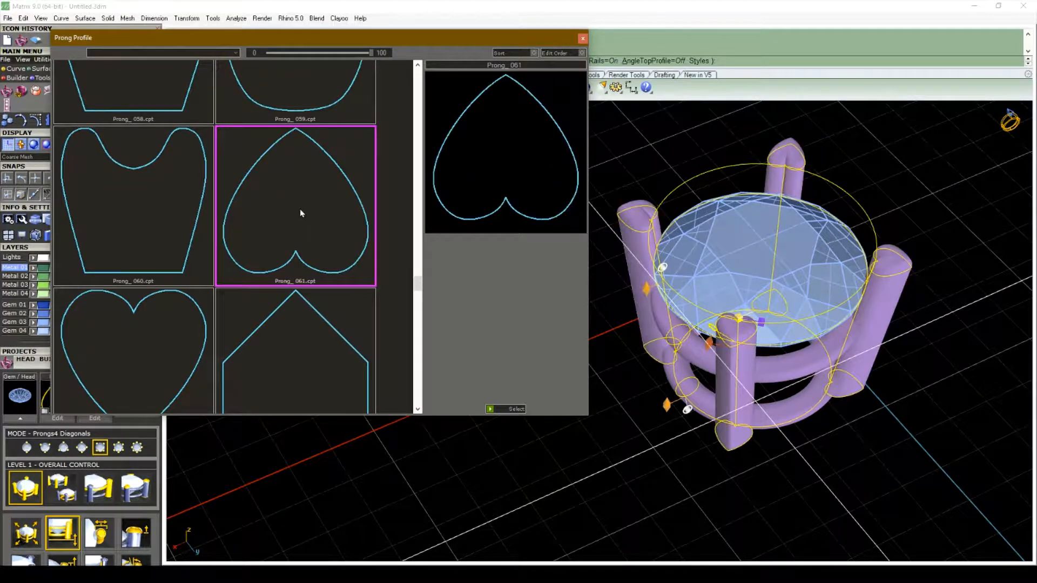
left_click(156, 342)
scroll(254, 273, "down", 3)
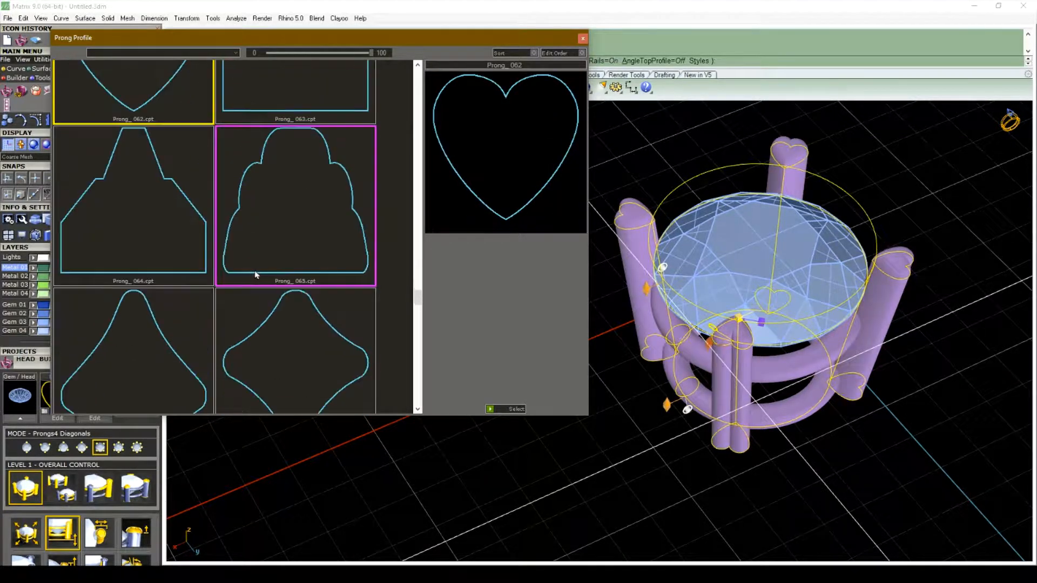
left_click(490, 409)
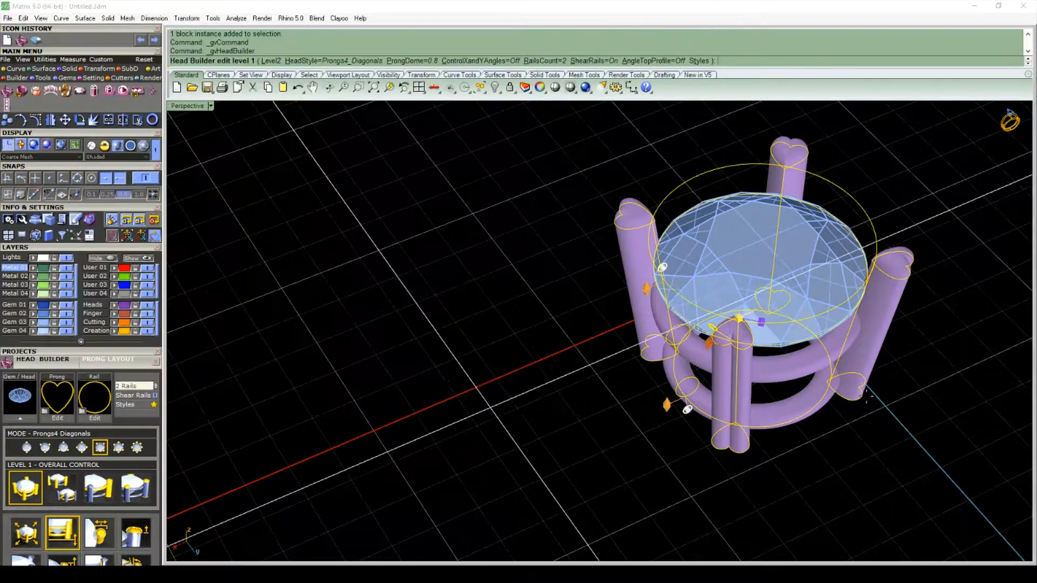
Open the rail profile library for the head's two rails
scroll(916, 322, "up", 6)
scroll(909, 343, "down", 5)
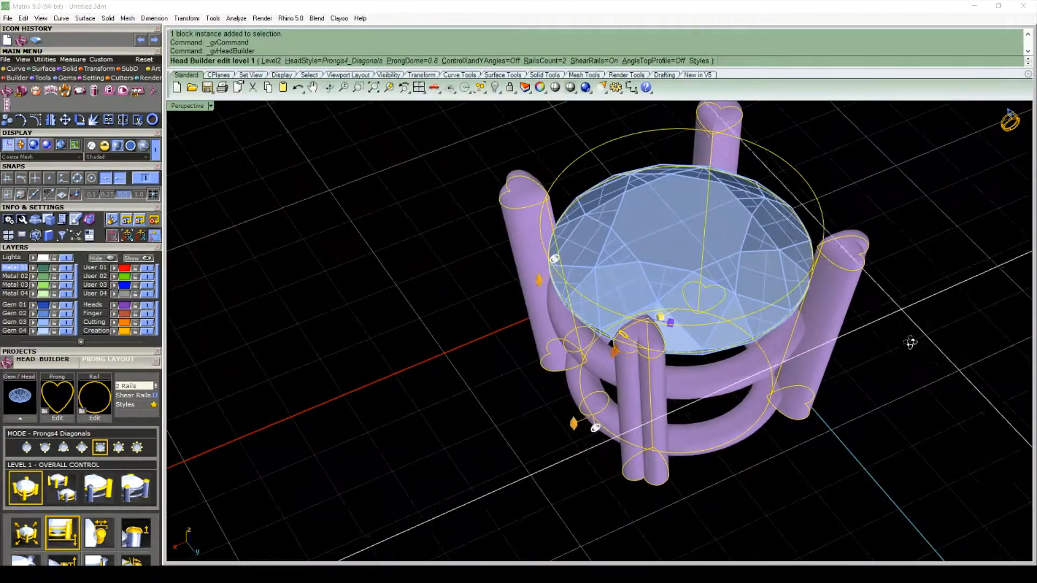
right_click_drag(909, 343, 675, 363)
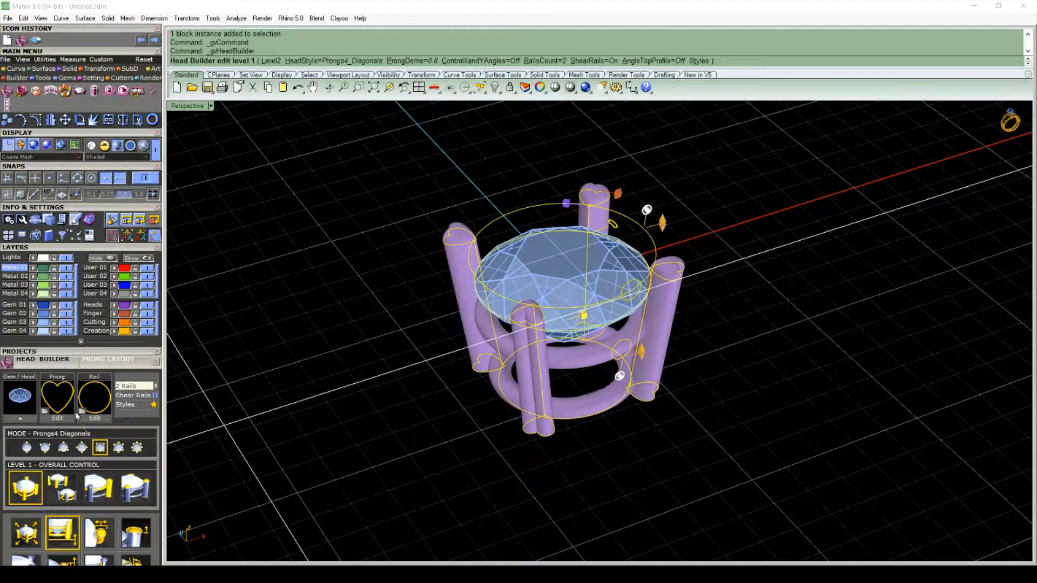
left_click(95, 418)
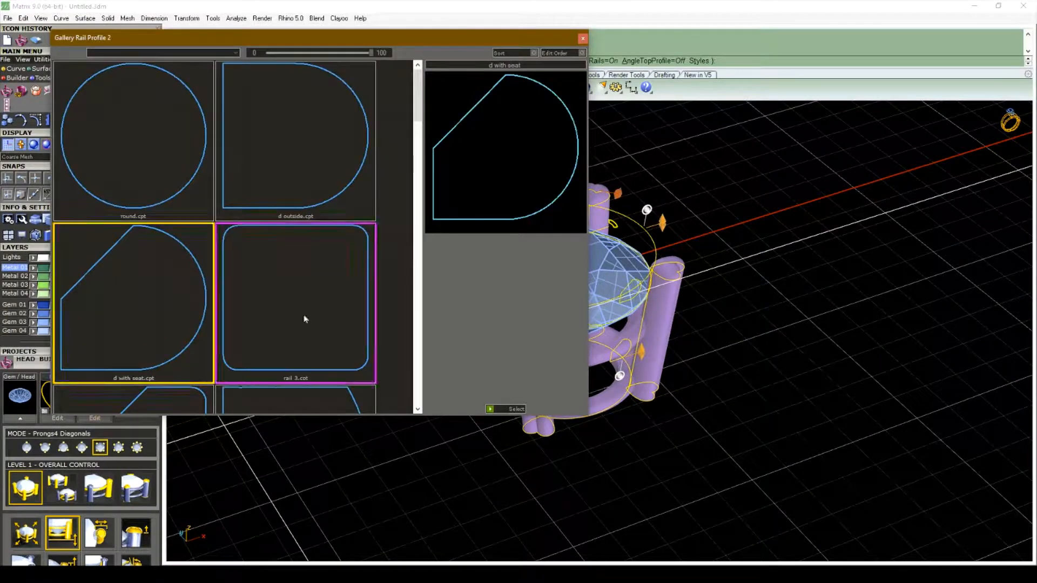
Try the round profile and the d with seat profile on the head's rails
scroll(875, 308, "down", 5)
scroll(660, 335, "up", 9)
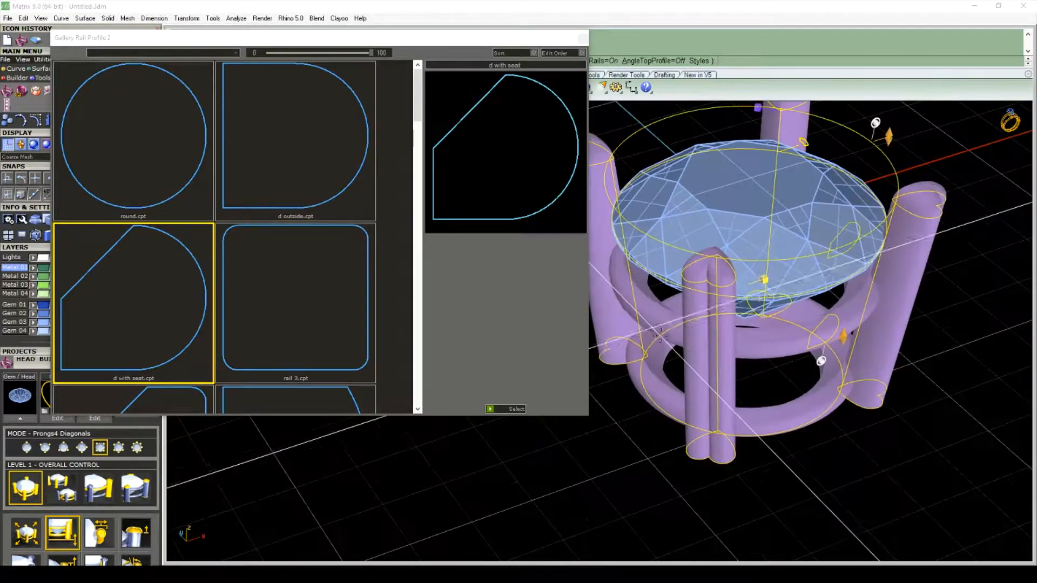
scroll(660, 335, "down", 5)
left_click(142, 140)
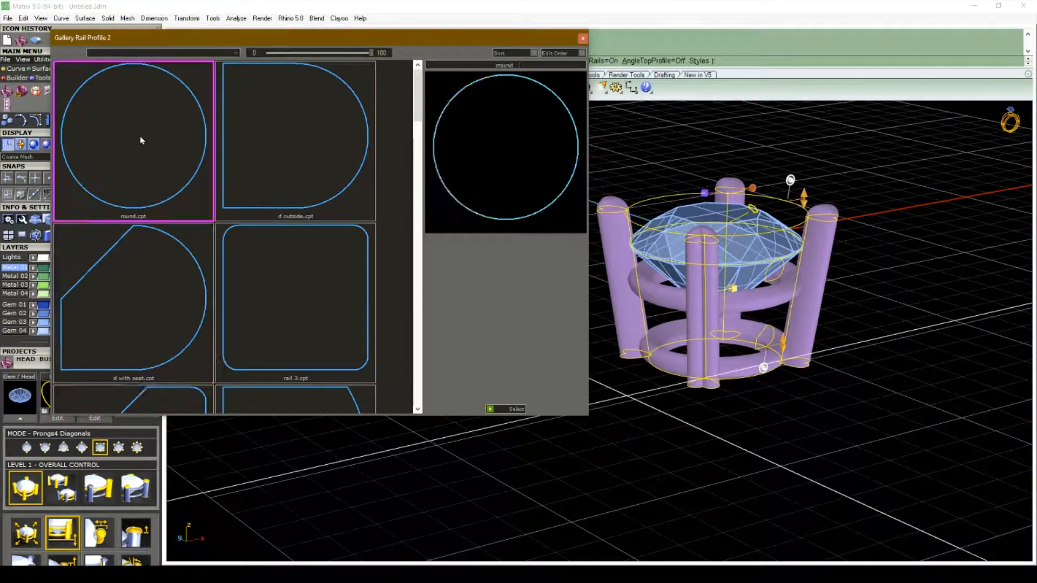
scroll(696, 351, "up", 4)
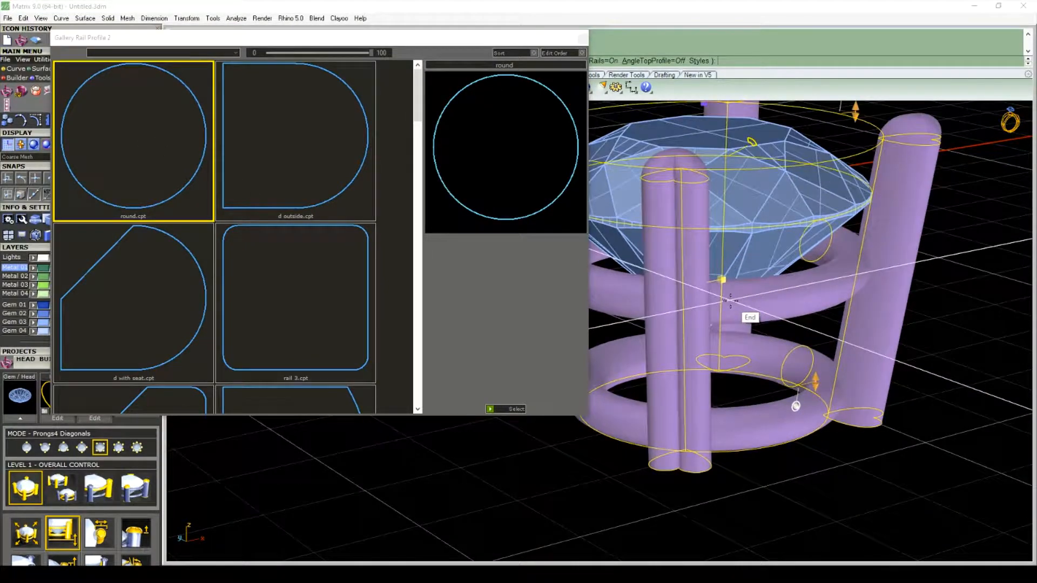
left_click(154, 276)
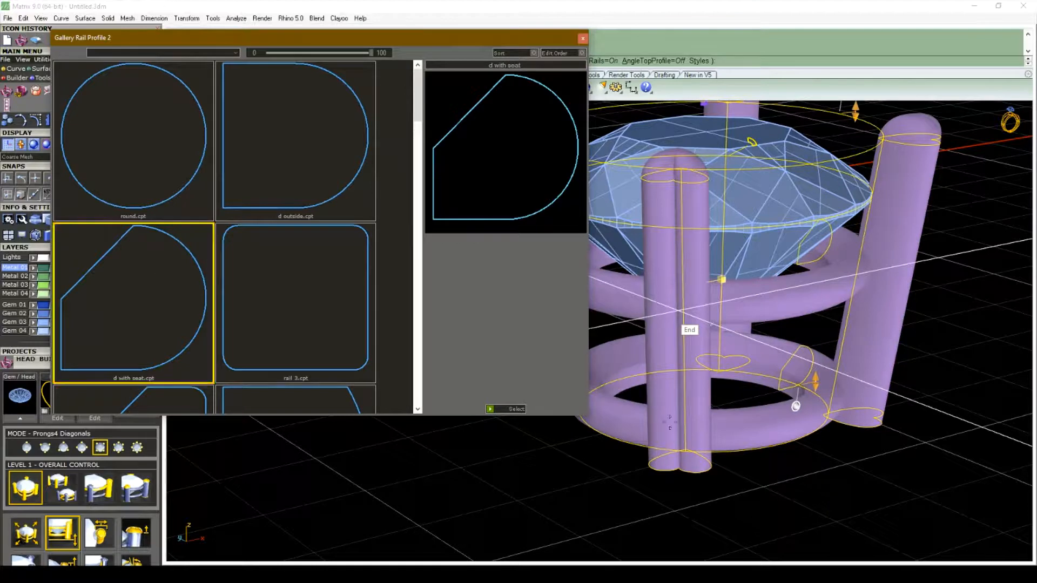
right_click_drag(935, 361, 942, 384)
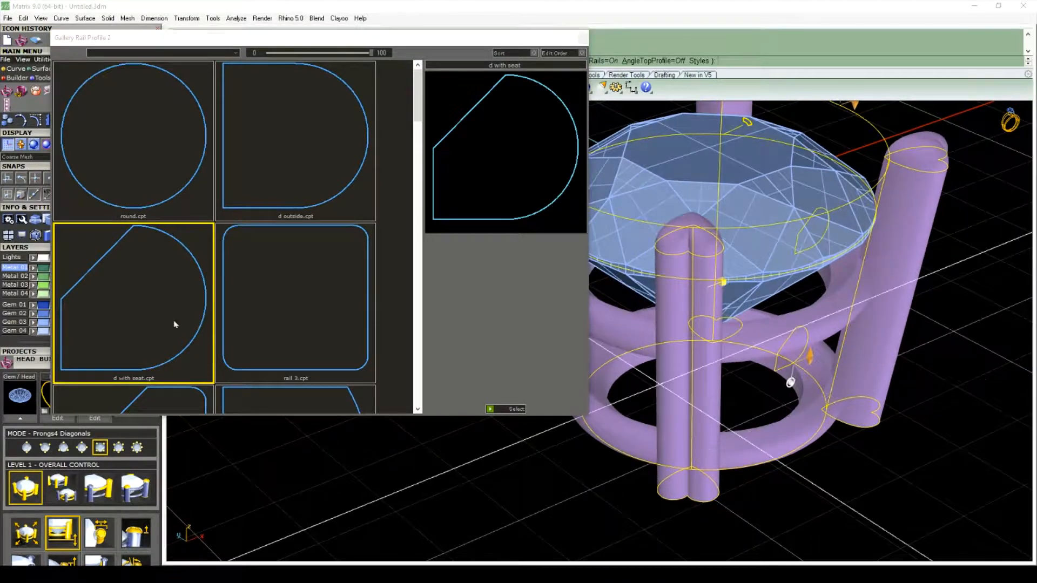
Try the angled-top v6010_0 profile on the head's rails and inspect it around the stone
scroll(247, 324, "down", 4)
scroll(247, 324, "down", 5)
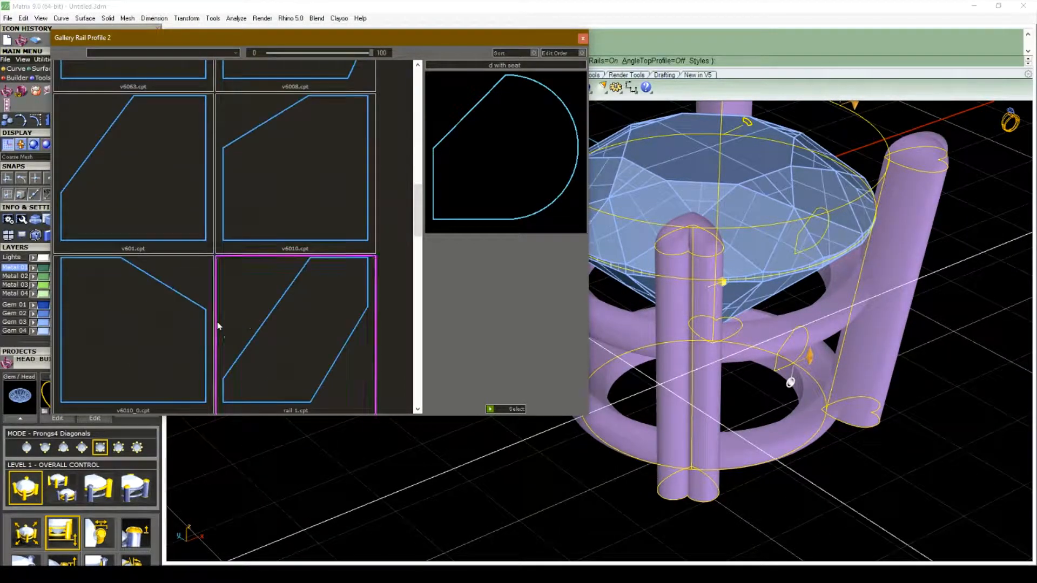
left_click(162, 331)
scroll(227, 313, "down", 3)
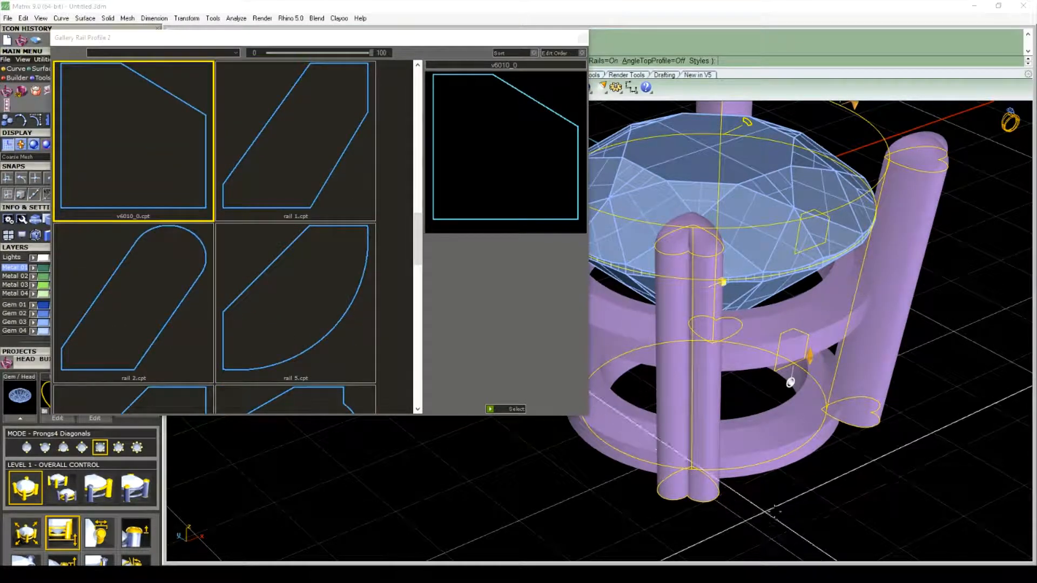
right_click_drag(774, 512, 864, 466)
scroll(243, 310, "down", 4)
scroll(214, 302, "up", 4)
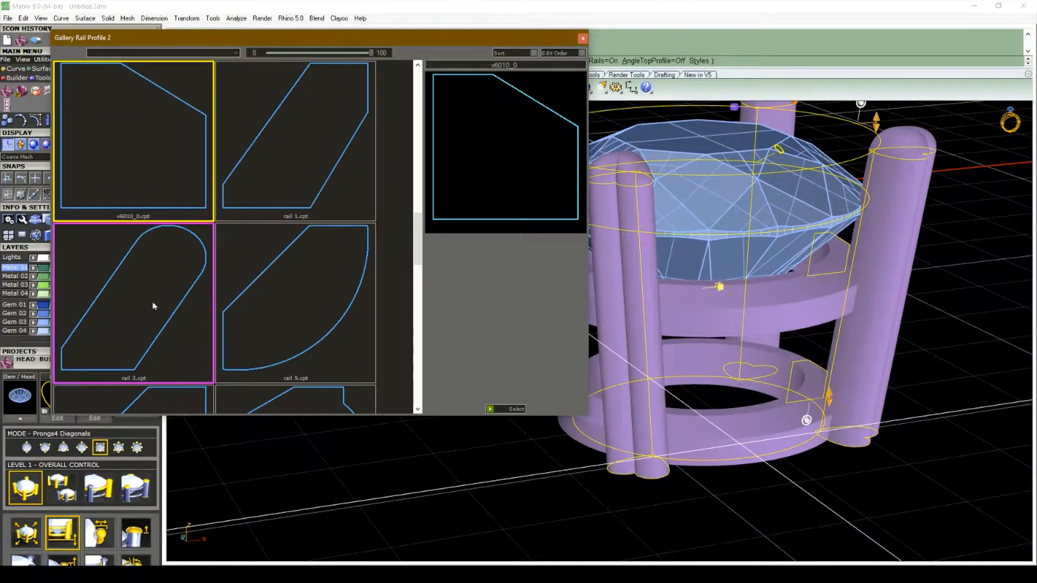
Try the slanted rail 2 profile on the head's rails and inspect it from several angles
left_click(153, 306)
scroll(219, 297, "down", 4)
scroll(864, 442, "down", 4)
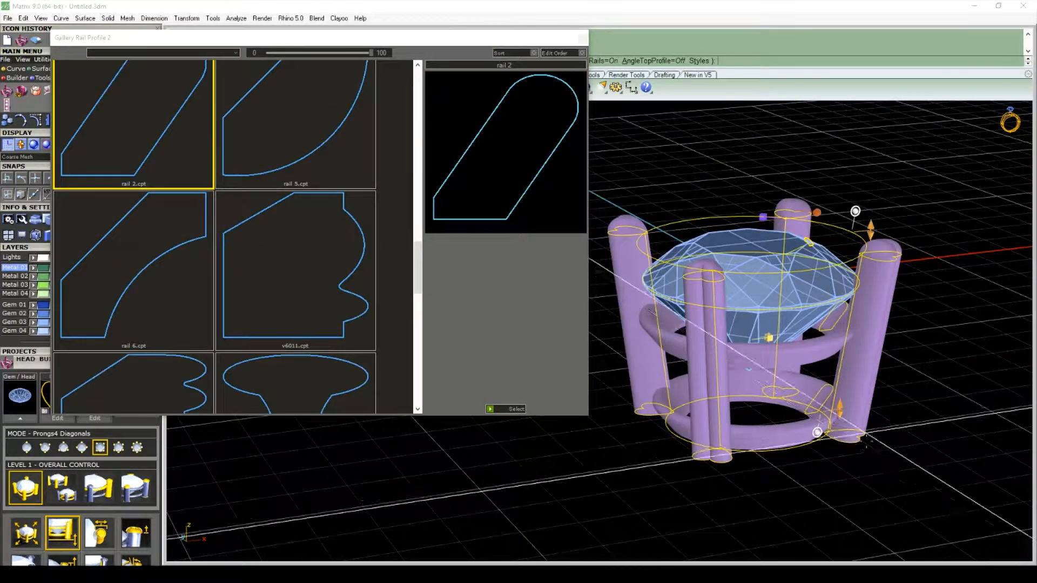
scroll(866, 444, "up", 6)
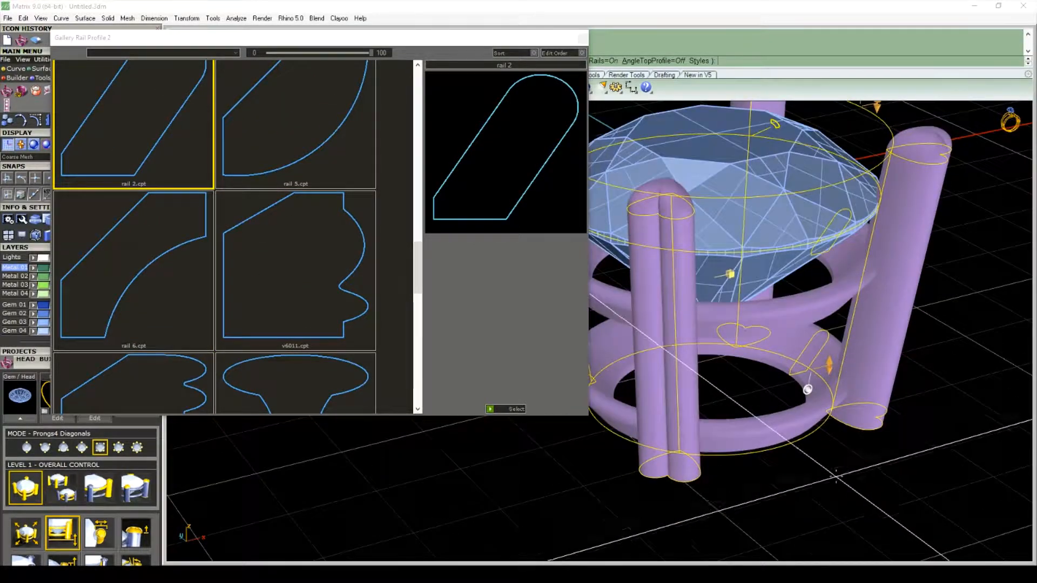
scroll(836, 475, "up", 2)
scroll(256, 323, "down", 3)
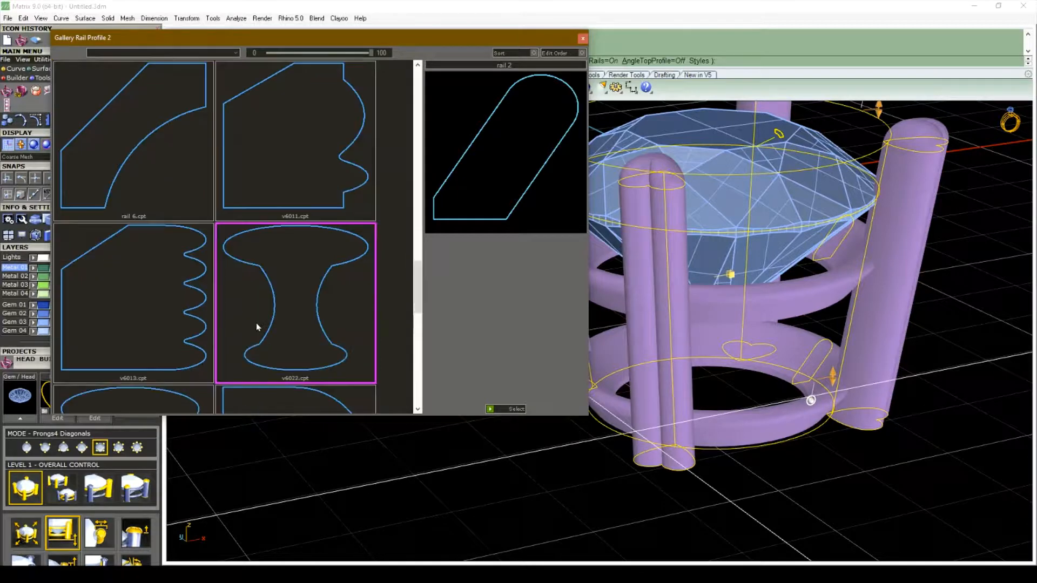
Try the grooved v6013, curved v6023 and rounded addon profiles on the head's rails
scroll(281, 319, "down", 4)
scroll(243, 292, "up", 2)
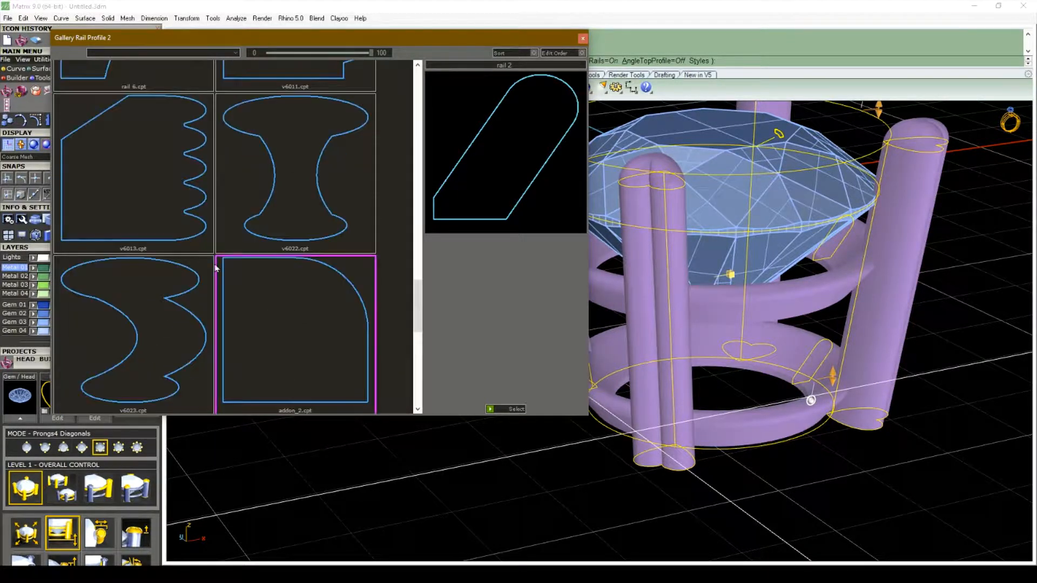
left_click(124, 201)
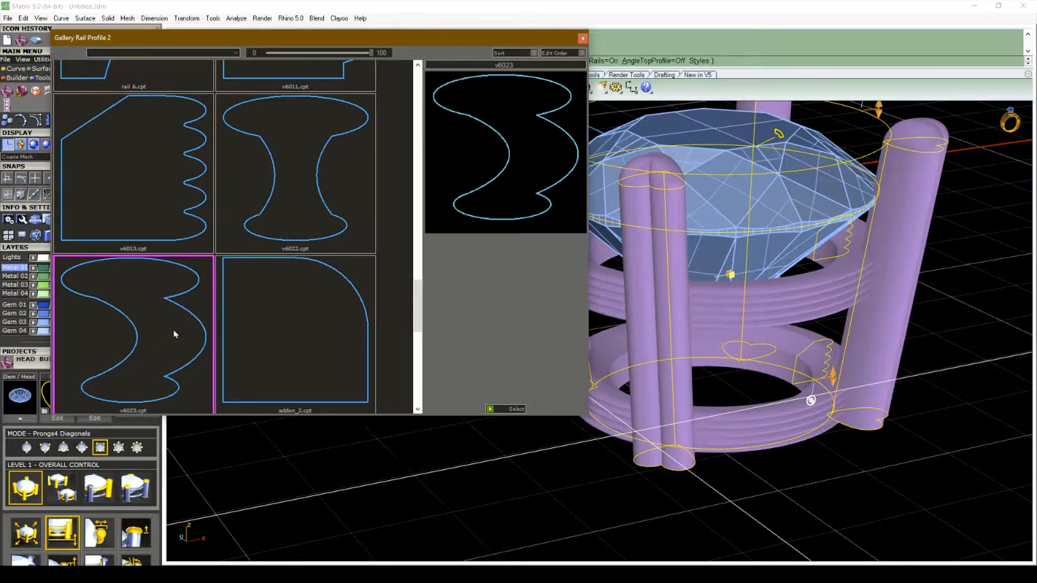
scroll(243, 277, "down", 4)
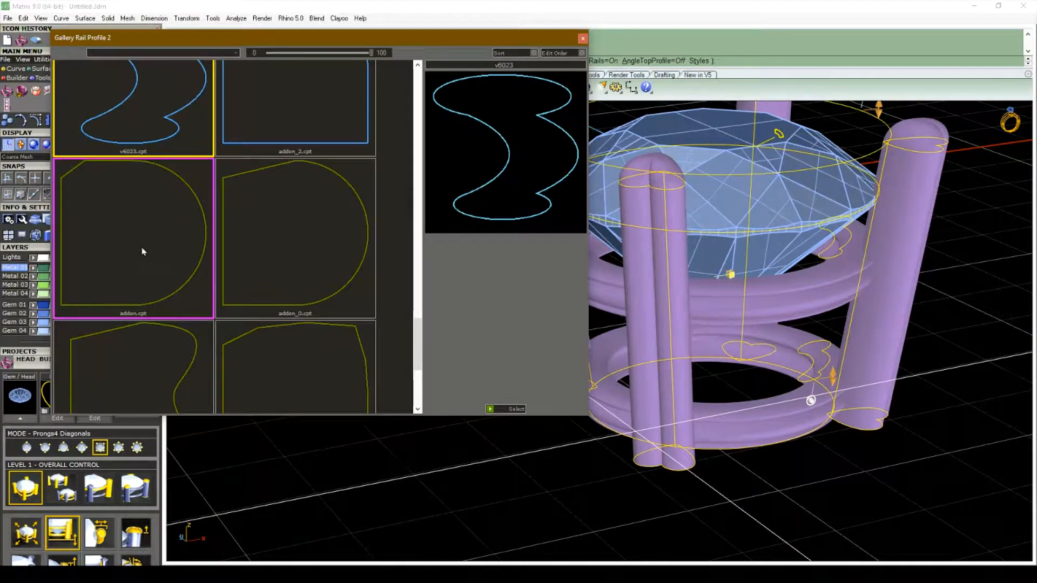
left_click(143, 252)
Apply the gallery3 profile to the head's rails and close the rail profile library with that choice
scroll(234, 254, "down", 3)
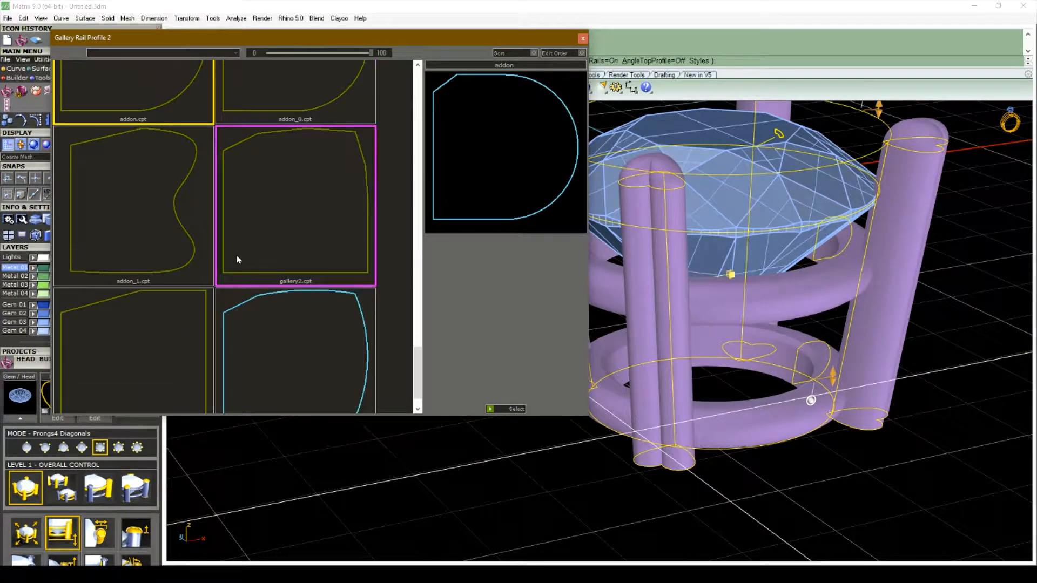
scroll(238, 260, "down", 1)
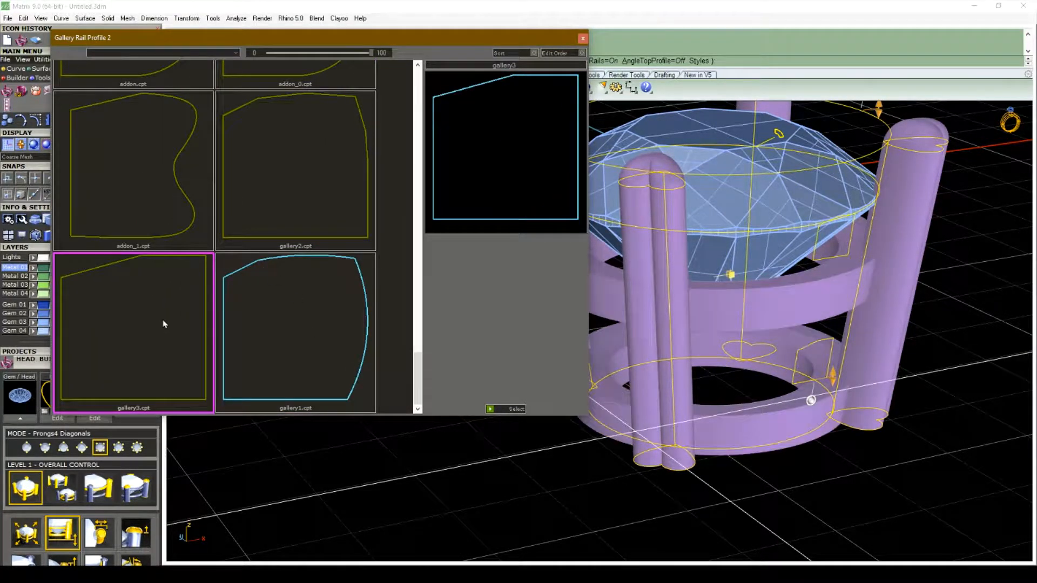
left_click(160, 302)
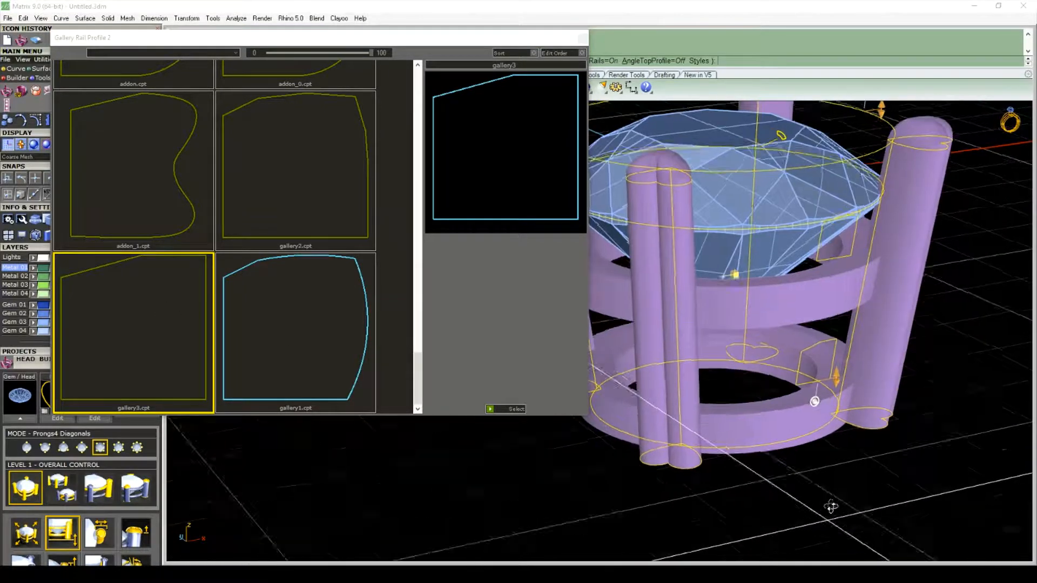
right_click_drag(877, 436, 802, 509)
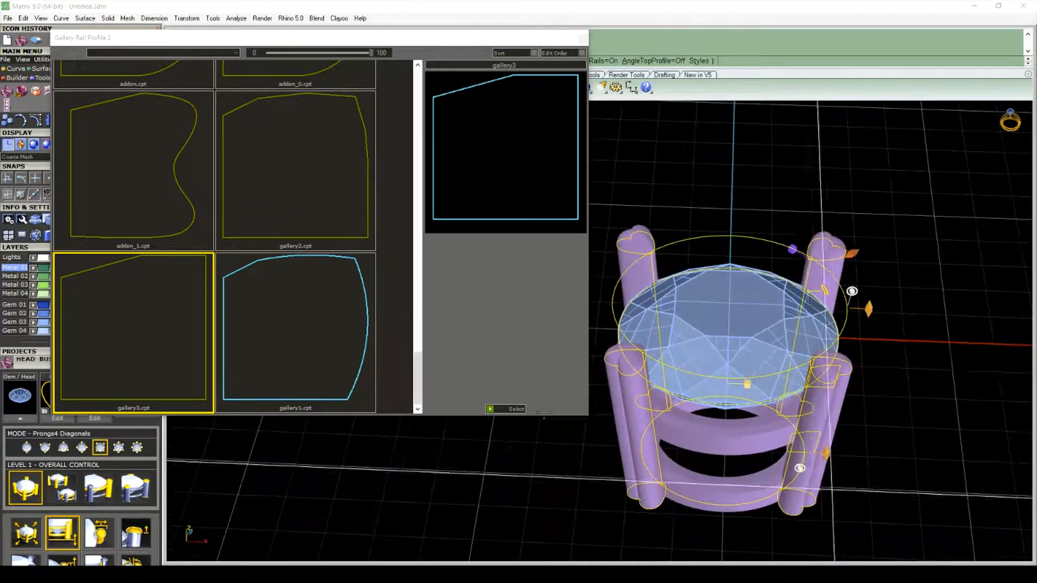
left_click(490, 410)
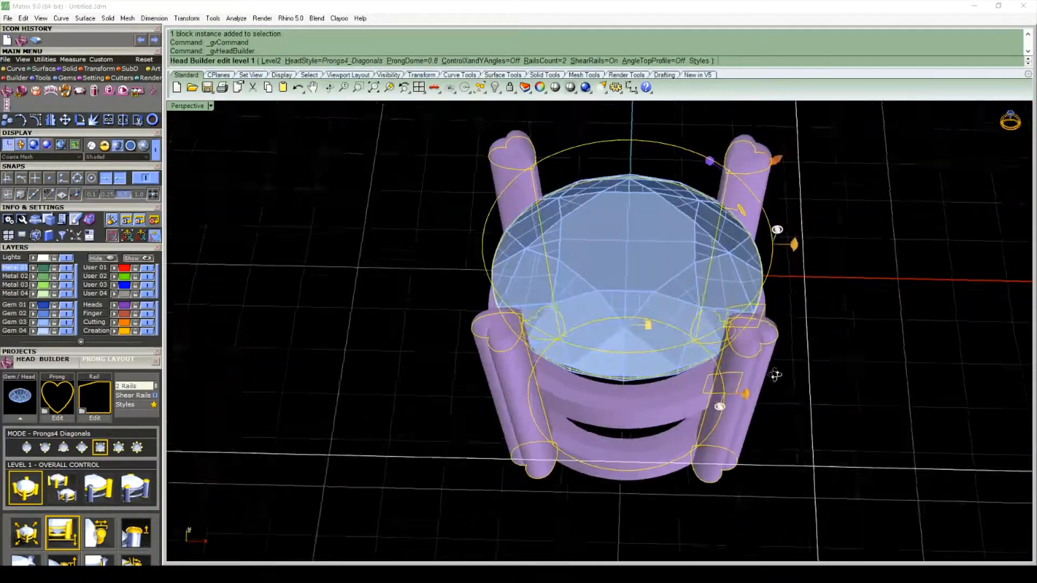
Try the head with three rails and with a single rail
right_click_drag(768, 325, 743, 451)
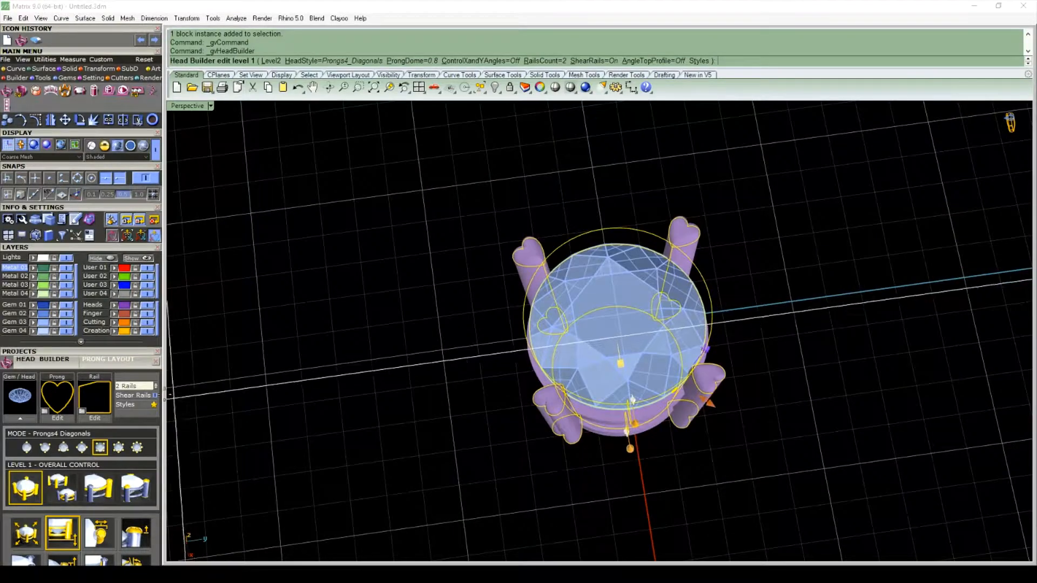
left_click(135, 386)
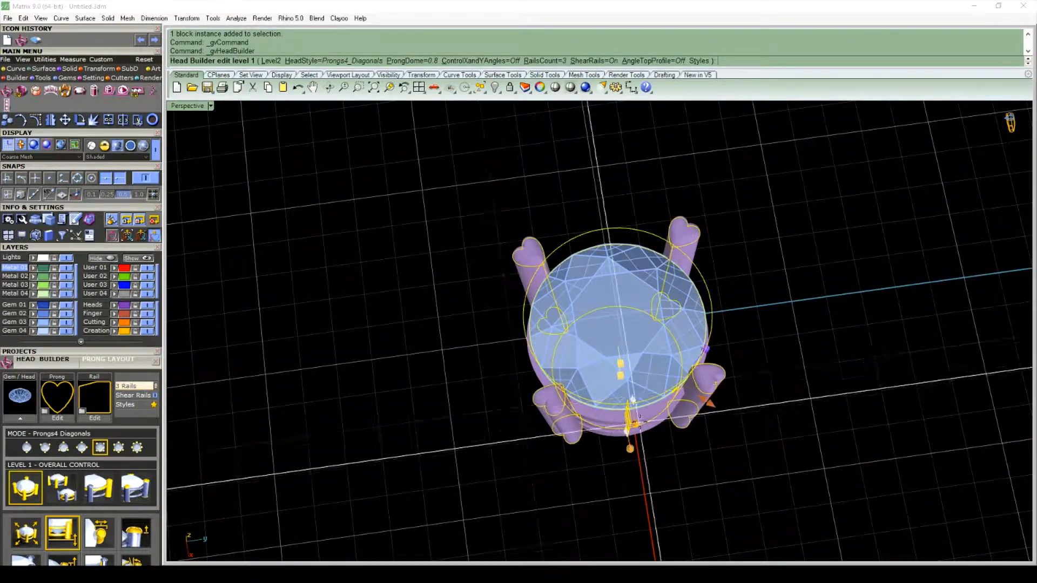
scroll(720, 469, "up", 4)
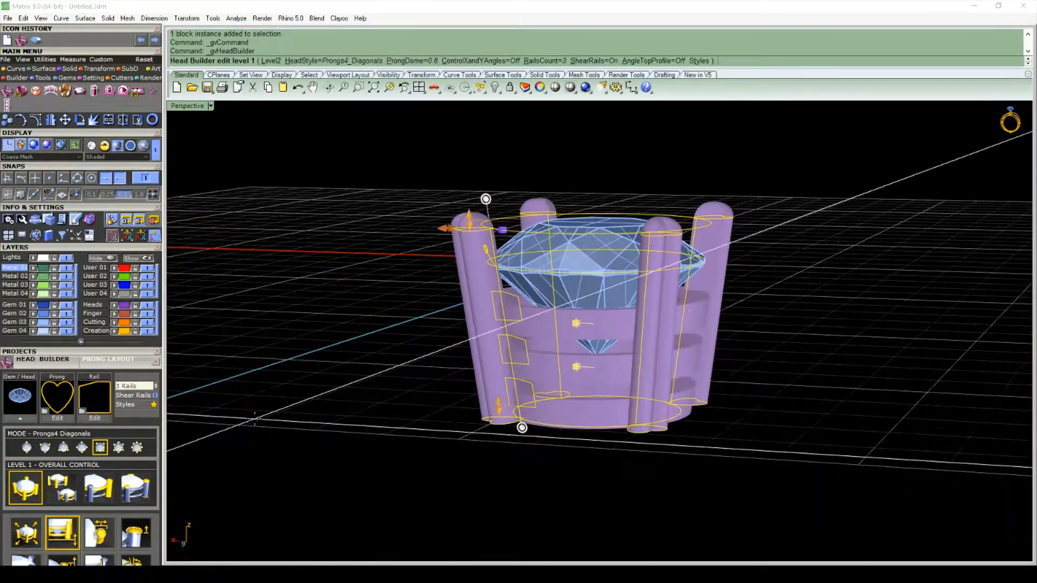
left_click(134, 387)
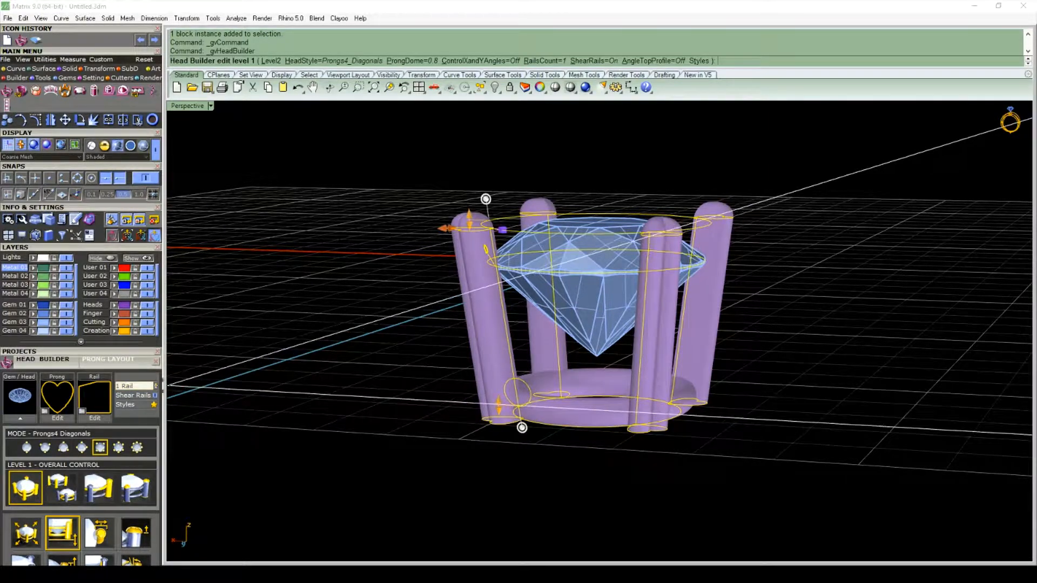
Set the head to two rails and inspect it from several angles
left_click(139, 390)
scroll(574, 325, "down", 4)
right_click_drag(575, 324, 543, 371)
scroll(594, 394, "down", 3)
scroll(675, 448, "up", 7)
scroll(729, 438, "down", 1)
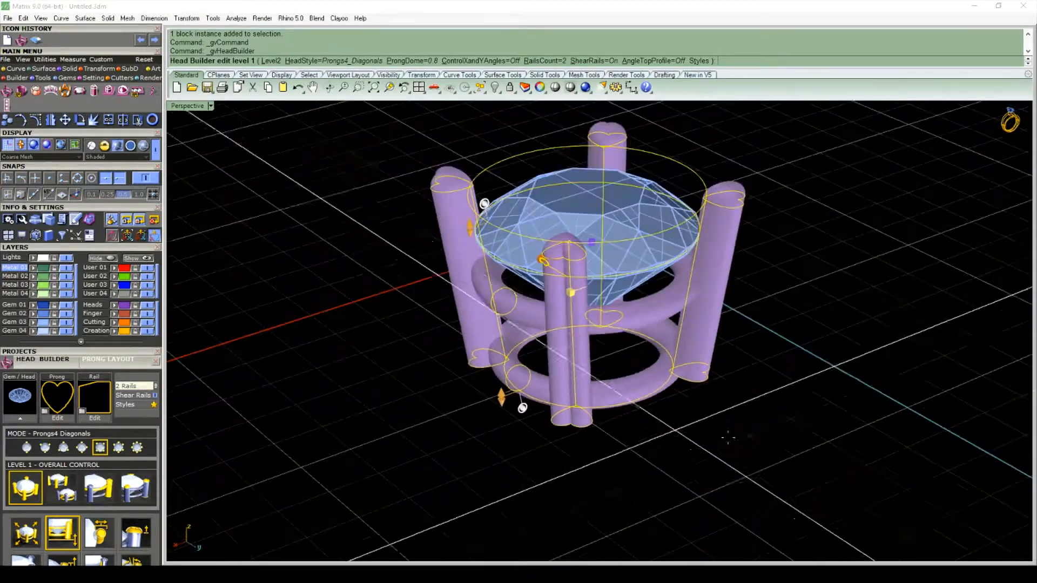
right_click_drag(729, 437, 202, 417)
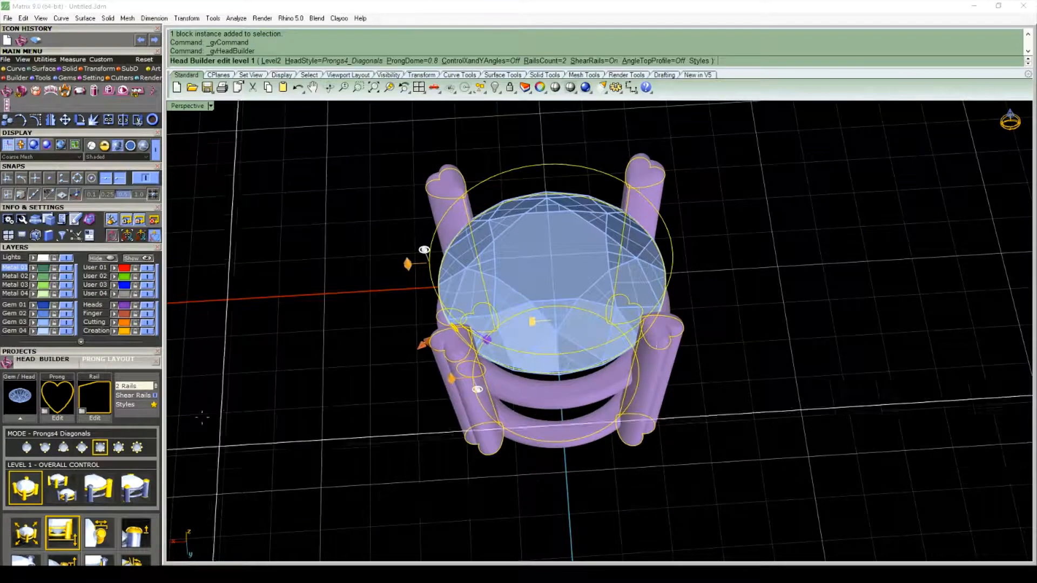
Try the Prongs2 Top Bottom and Prongs3Y head styles around the diamond
left_click(27, 447)
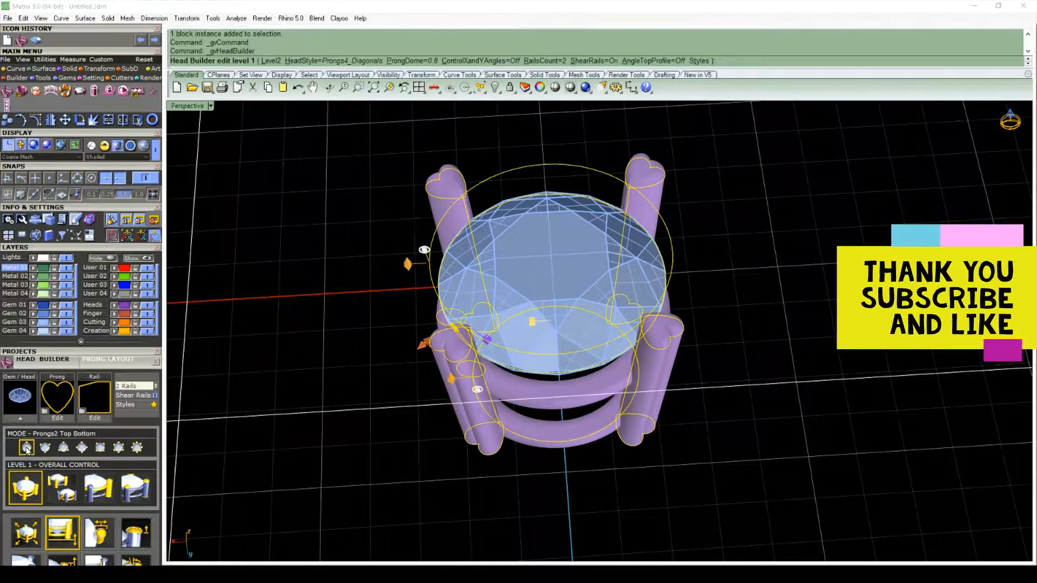
right_click_drag(318, 328, 383, 334)
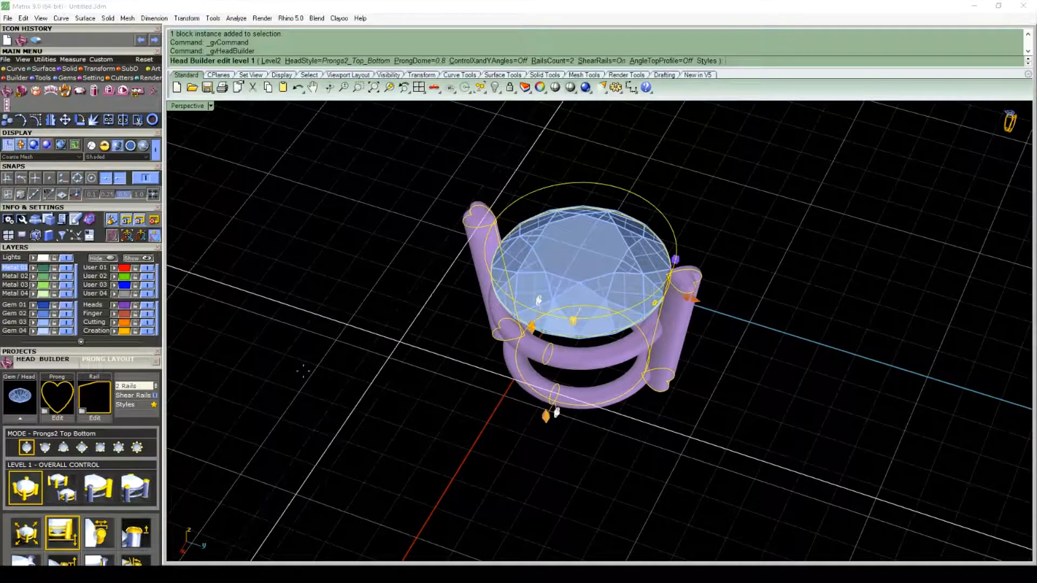
left_click(46, 448)
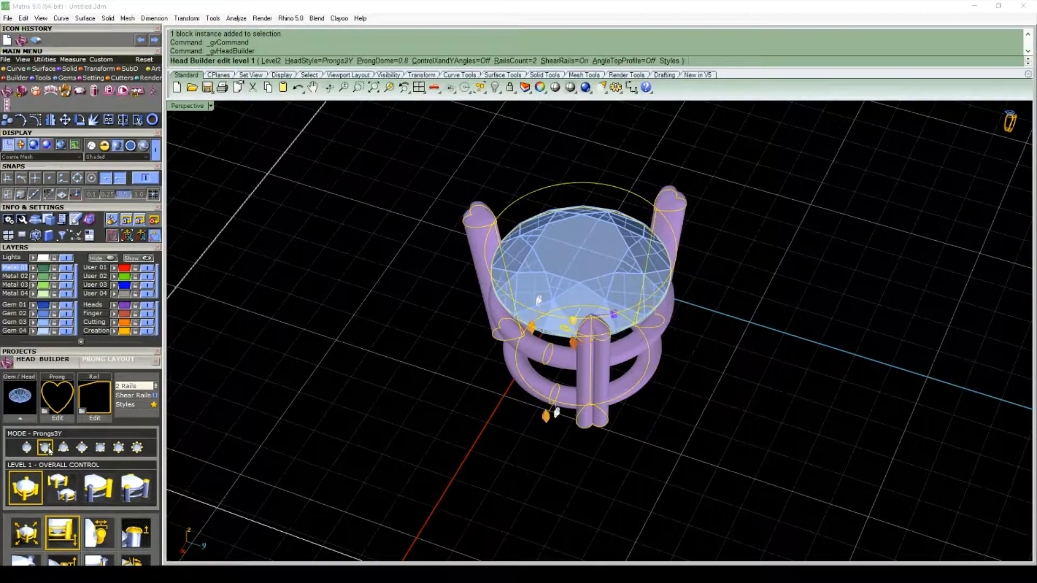
right_click_drag(328, 343, 410, 398)
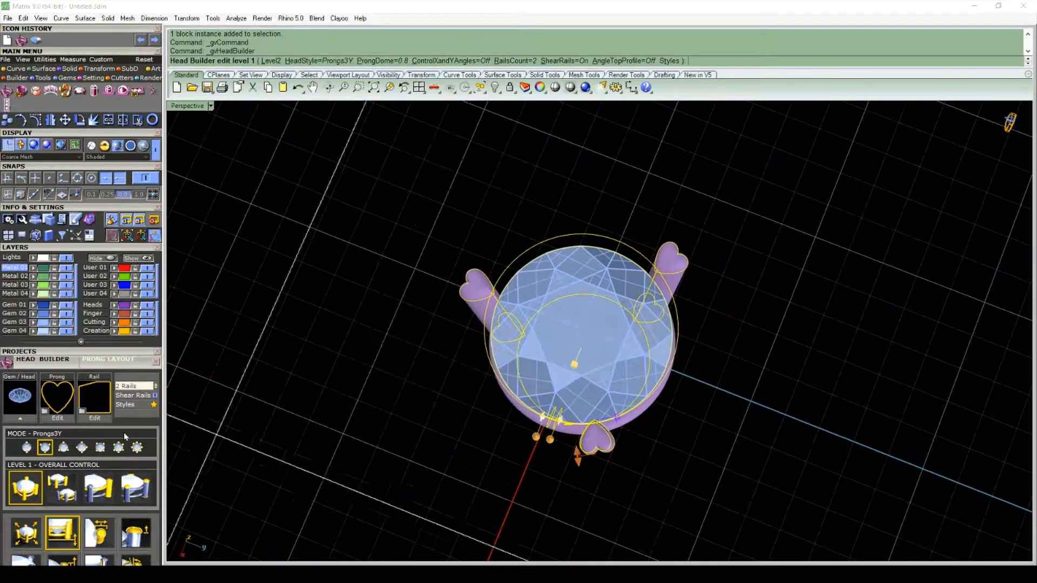
Switch the head to the Prongs8 style after trying Prongs4 Sides Top Bottom and Prongs6
left_click(82, 448)
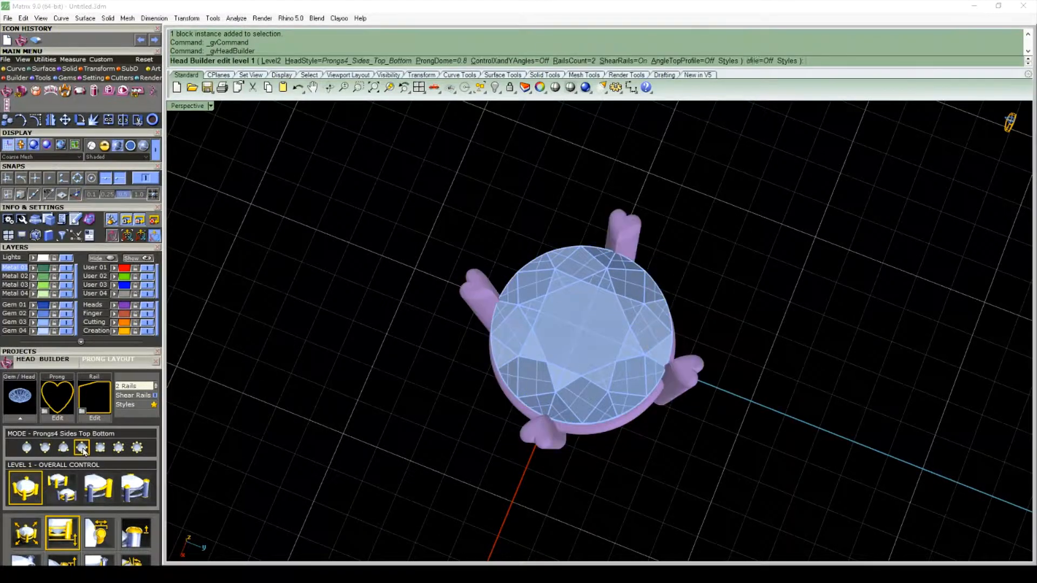
left_click(118, 448)
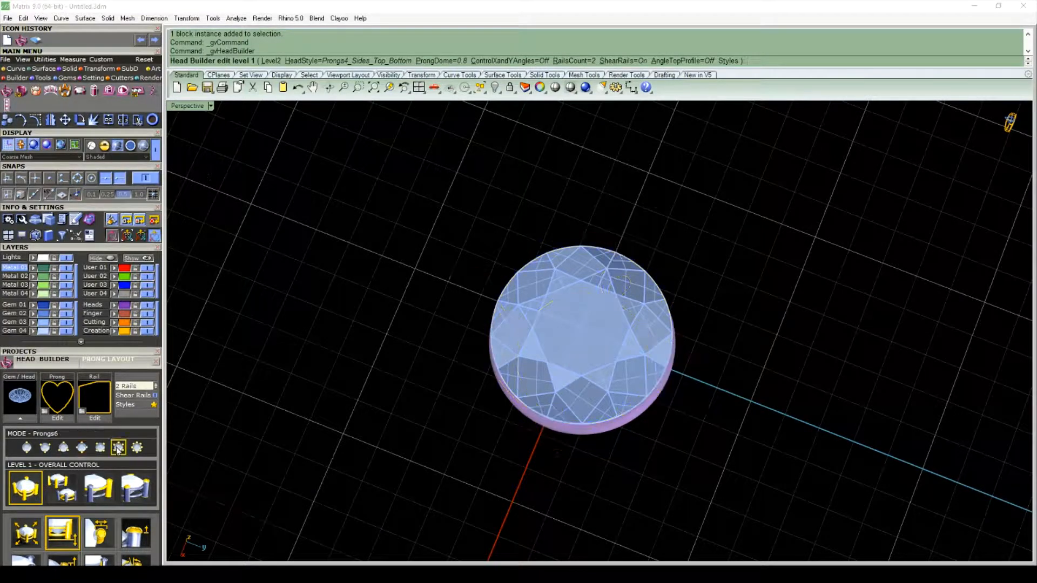
left_click(137, 447)
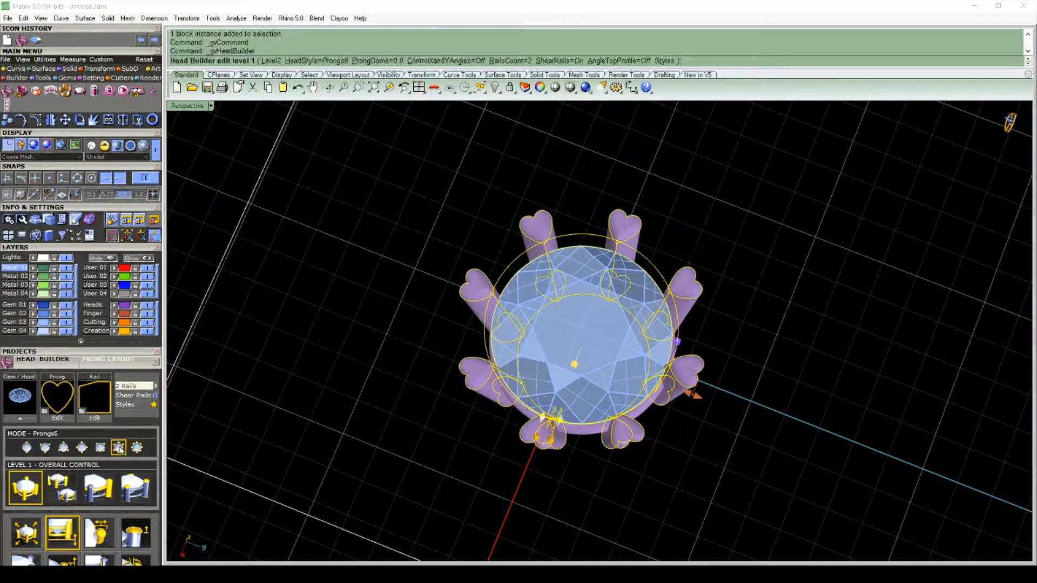
Switch the head to the Prongs6 style and inspect the six-prong arrangement from above and the side
scroll(416, 431, "up", 6)
scroll(405, 432, "down", 4)
right_click_drag(424, 453, 296, 435)
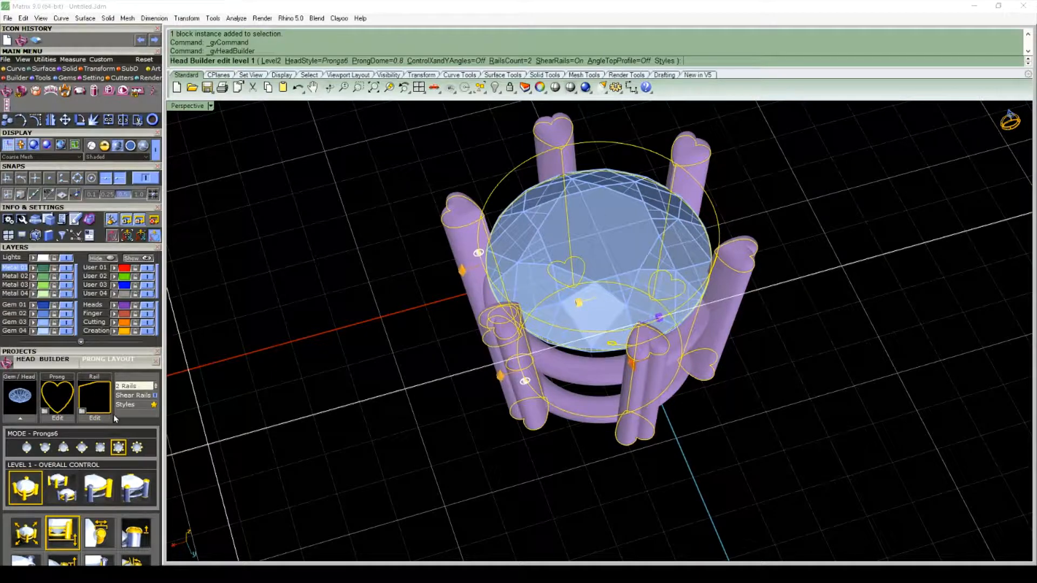
right_click_drag(593, 399, 734, 427)
scroll(549, 455, "down", 4)
scroll(708, 309, "up", 7)
scroll(708, 309, "down", 3)
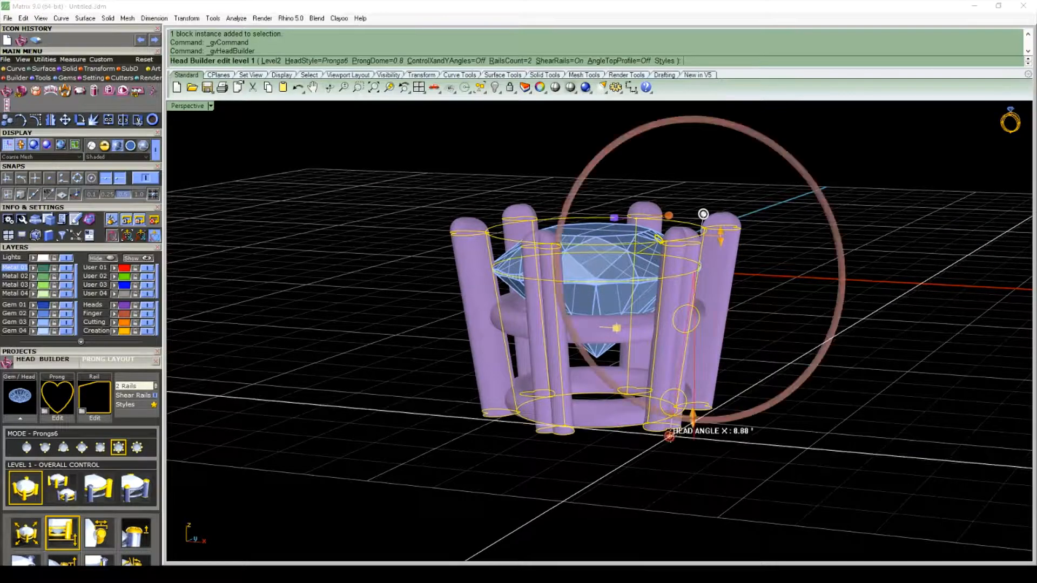
Adjust the head angle at the prong base and set the head drop to about -3.51 mm
right_click_drag(683, 474, 690, 436)
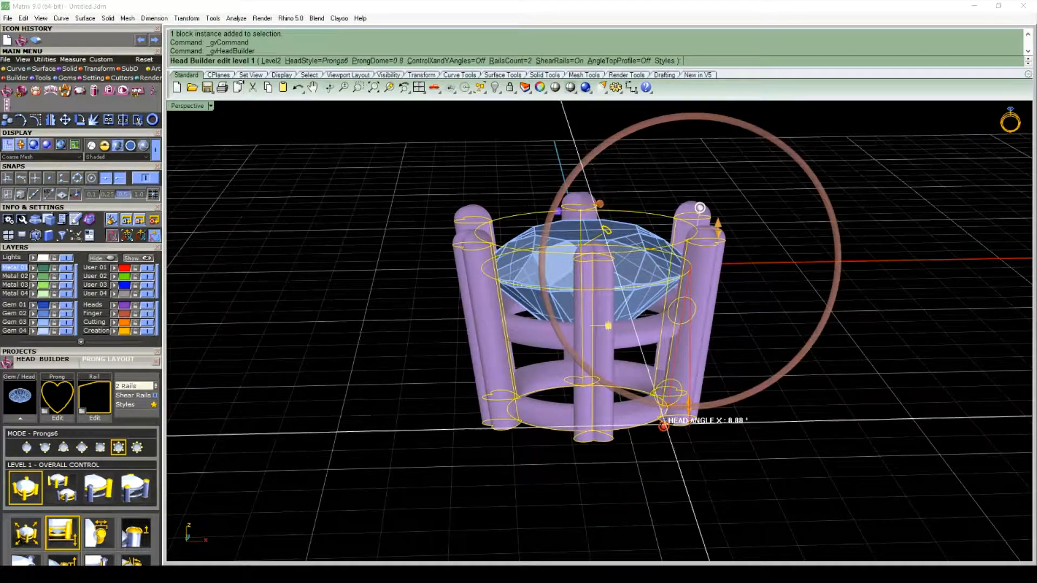
left_click(662, 426)
right_click_drag(759, 460, 682, 452)
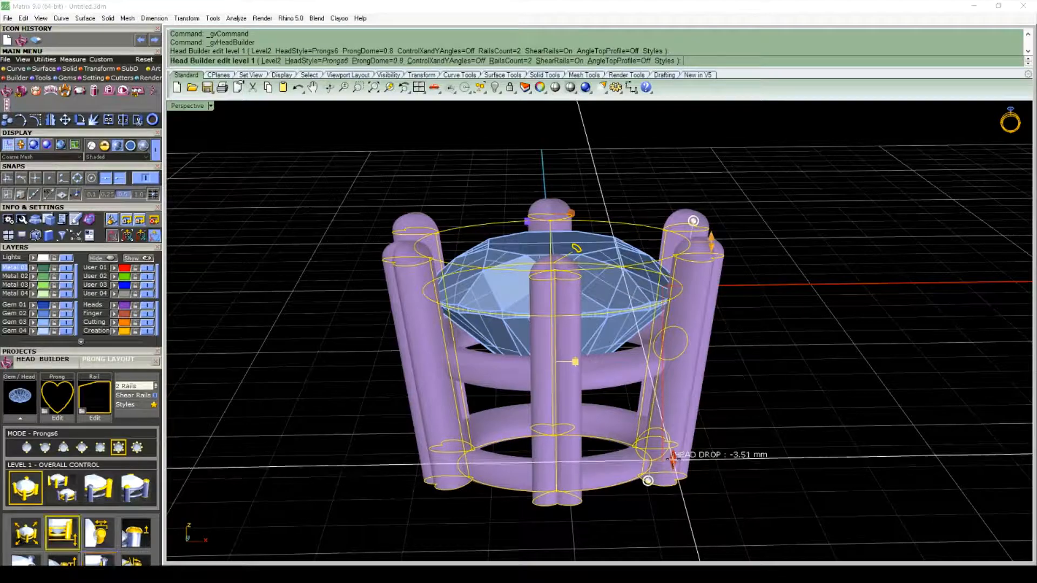
Curve the six prongs so their upper ends flare outward around the diamond
right_click_drag(732, 503, 709, 410)
right_click_drag(724, 307, 715, 228)
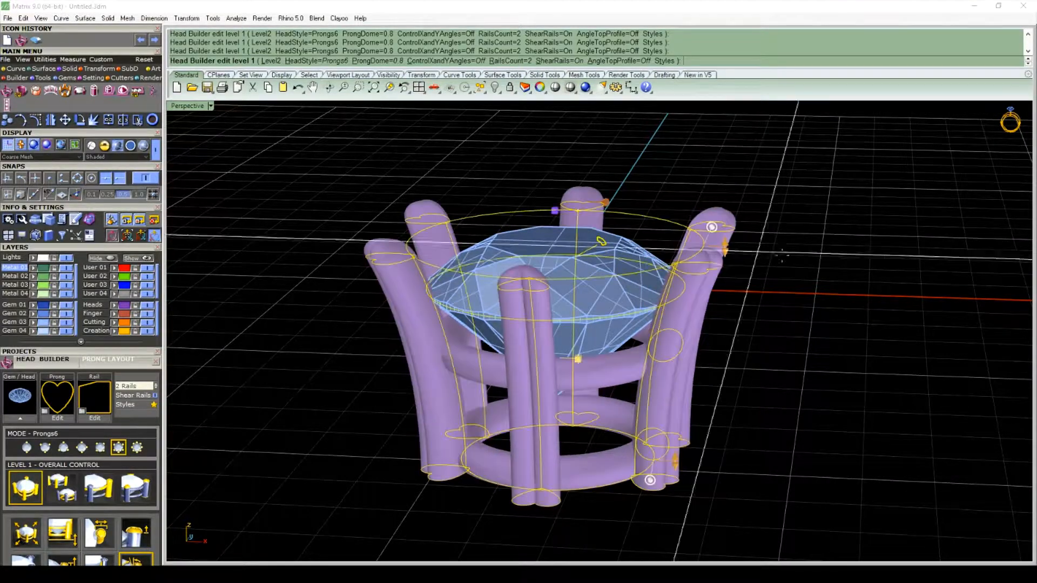
right_click_drag(798, 223, 680, 271)
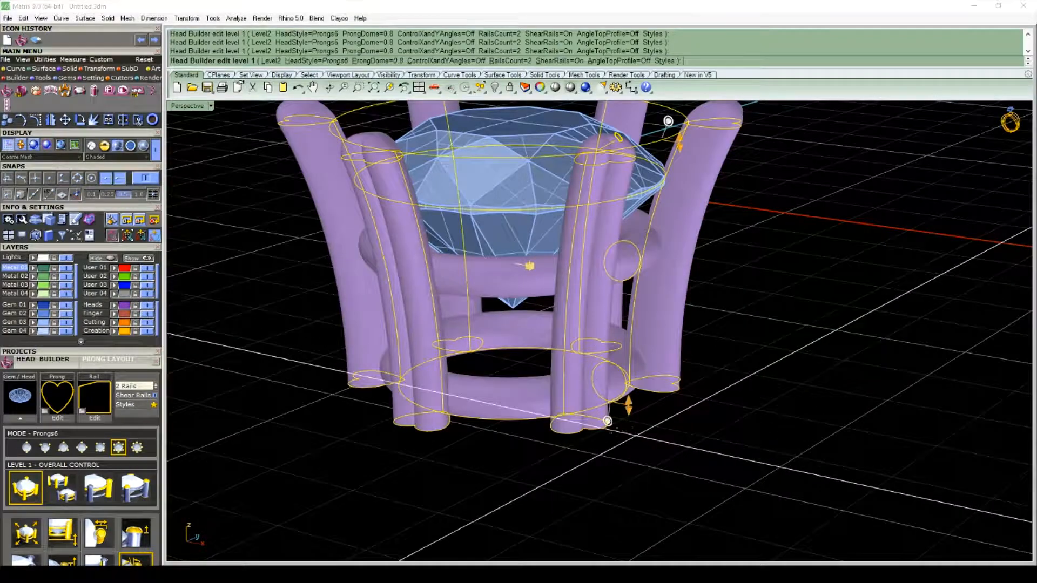
right_click_drag(620, 452, 673, 452)
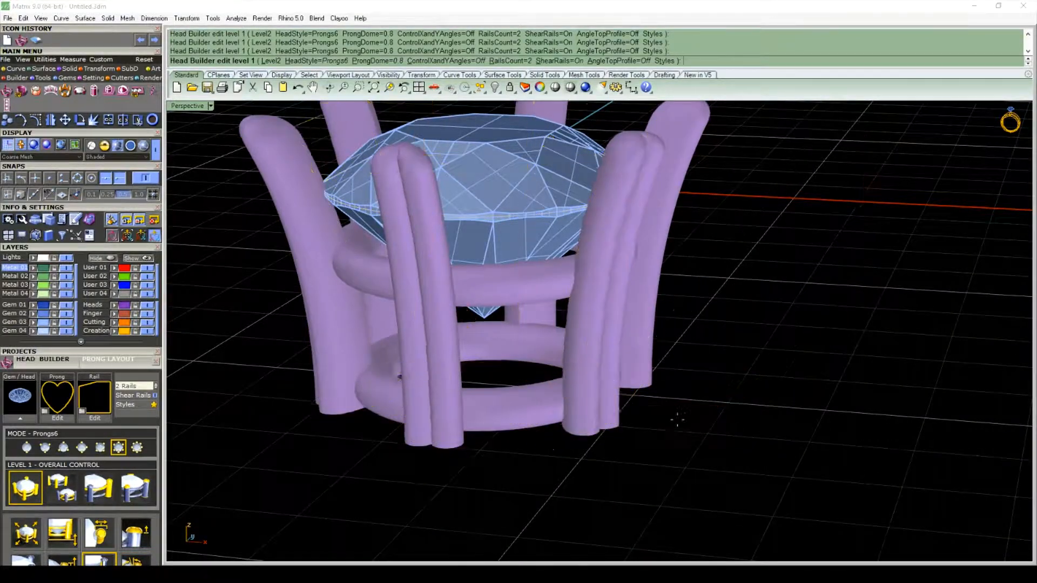
Examine the flared prongs and their contact with the diamond's girdle from several angles and close up
scroll(753, 399, "down", 3)
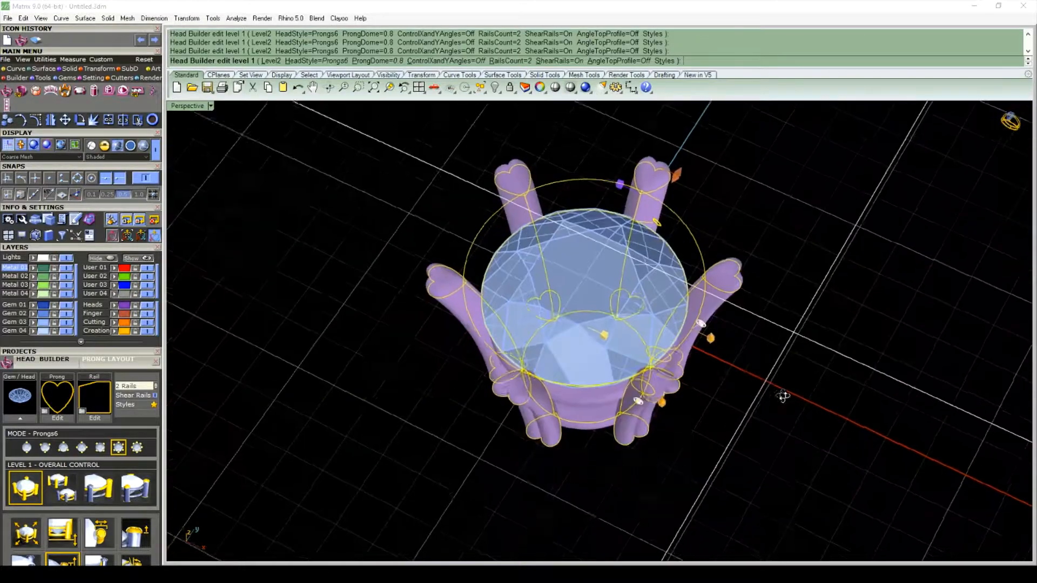
right_click_drag(771, 330, 751, 333)
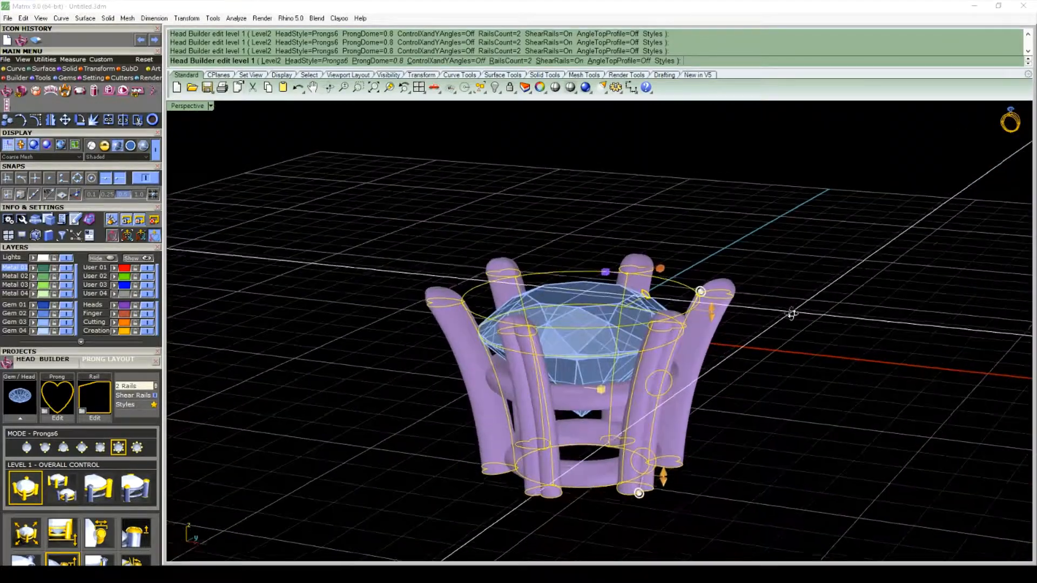
scroll(716, 308, "up", 3)
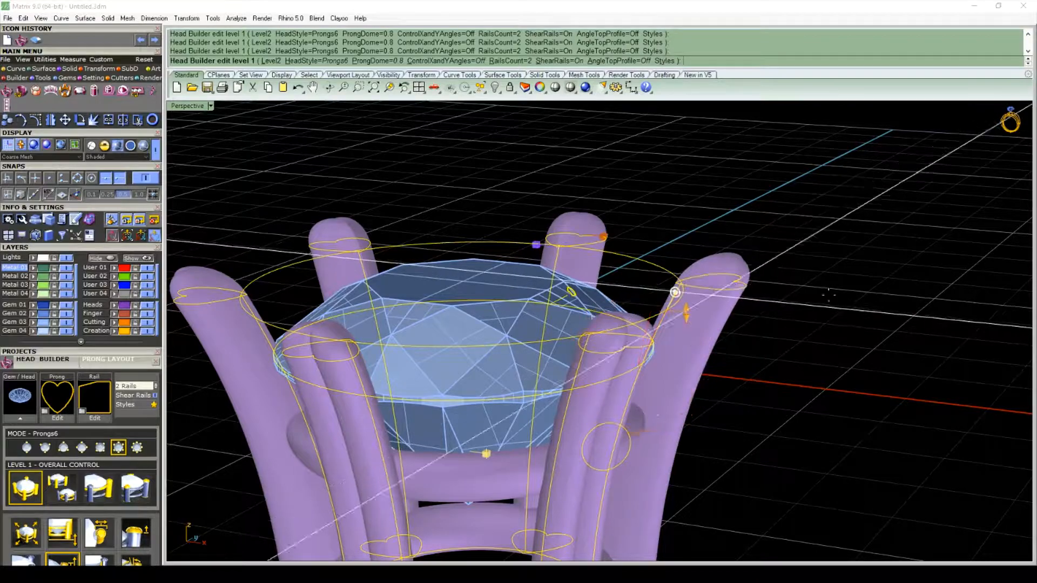
right_click_drag(675, 291, 573, 292)
scroll(968, 348, "up", 5)
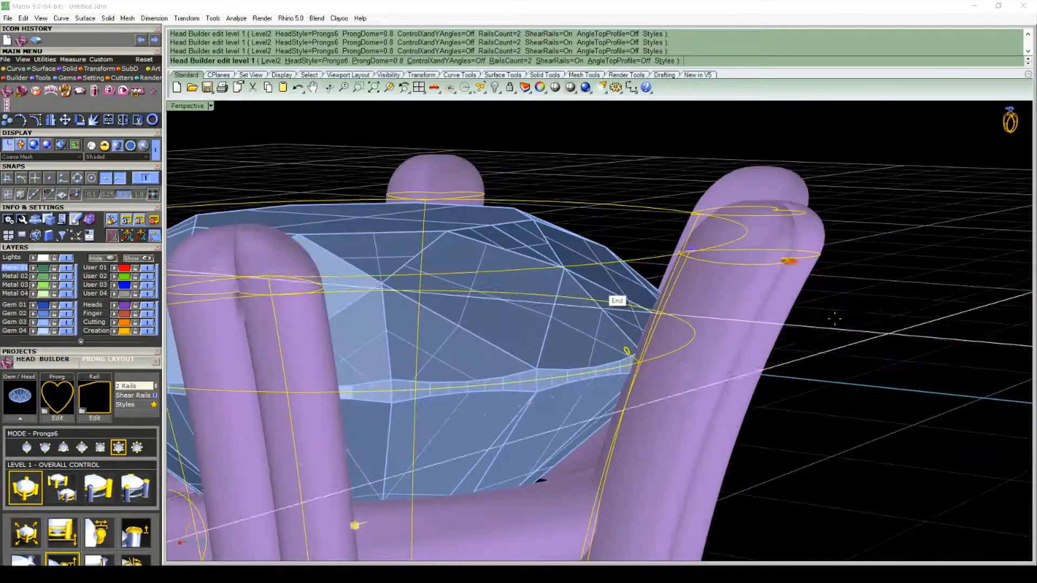
scroll(834, 312, "down", 5)
right_click_drag(833, 312, 842, 351)
scroll(842, 351, "up", 5)
scroll(815, 370, "down", 6)
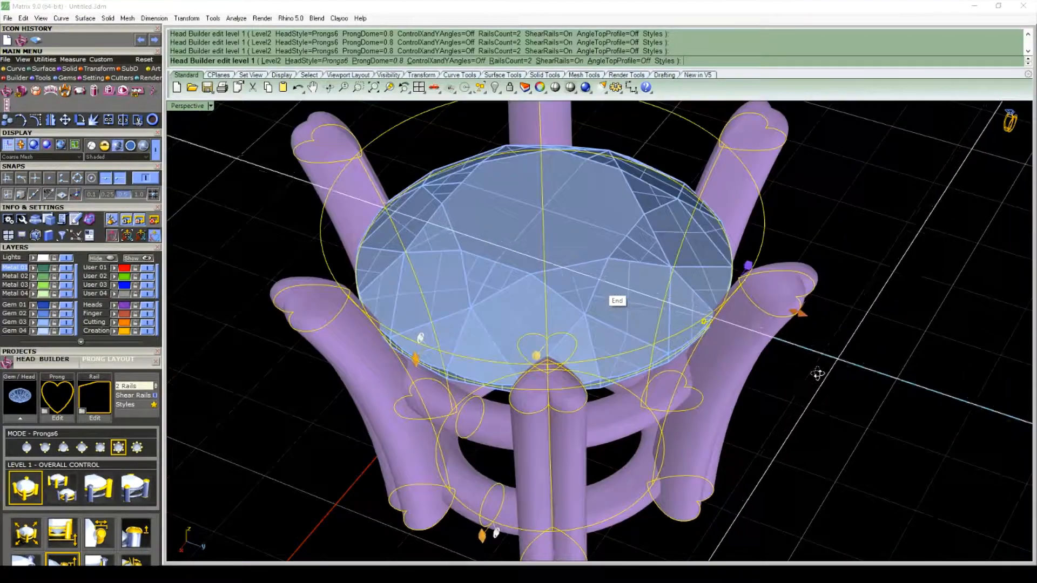
Set the prong size to about 0.86 mm and accept the six-prong head to generate its geometry
scroll(803, 356, "up", 3)
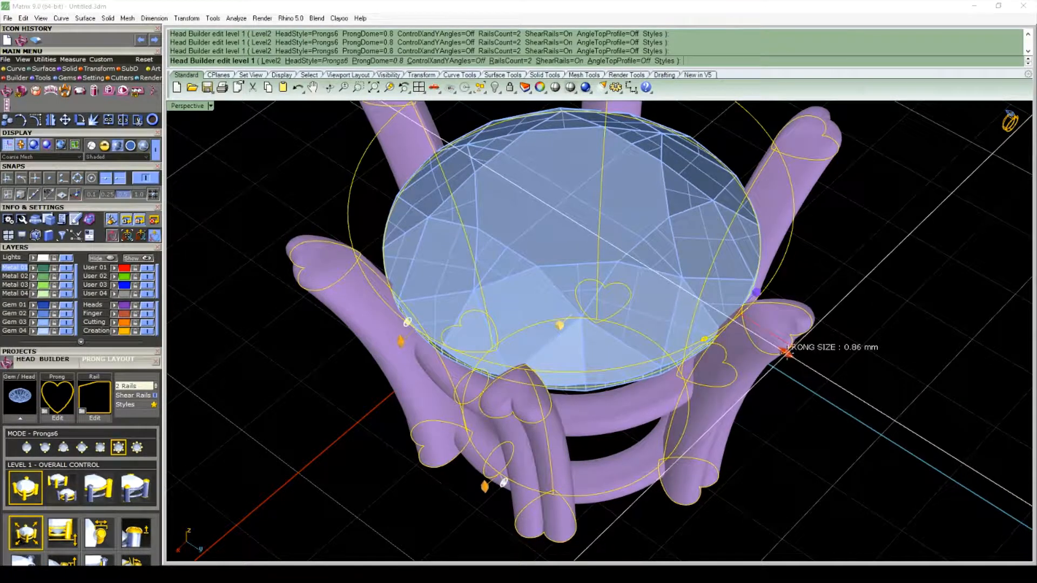
scroll(721, 345, "down", 4)
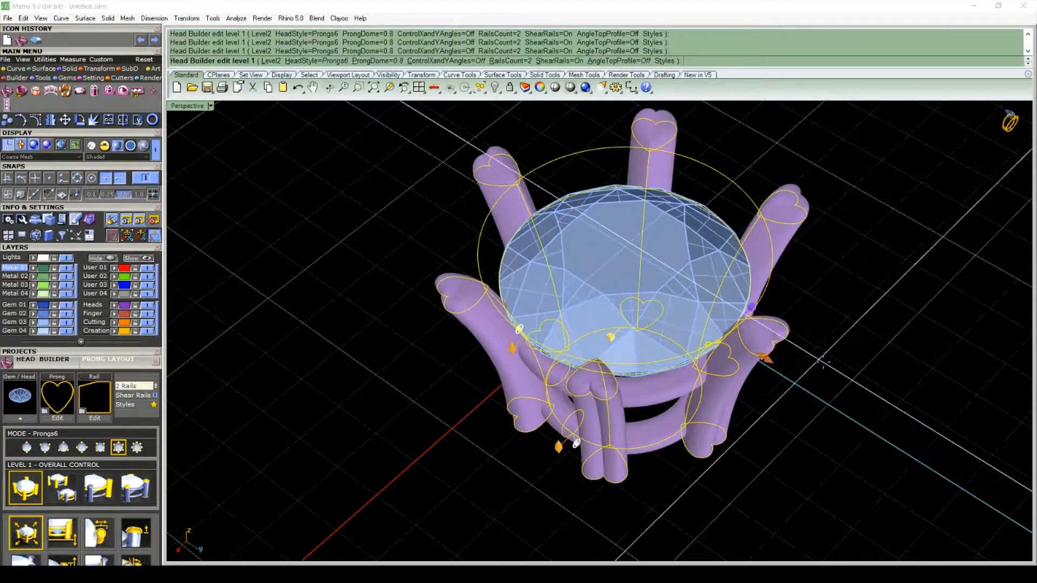
right_click_drag(881, 338, 719, 374)
scroll(599, 325, "up", 8)
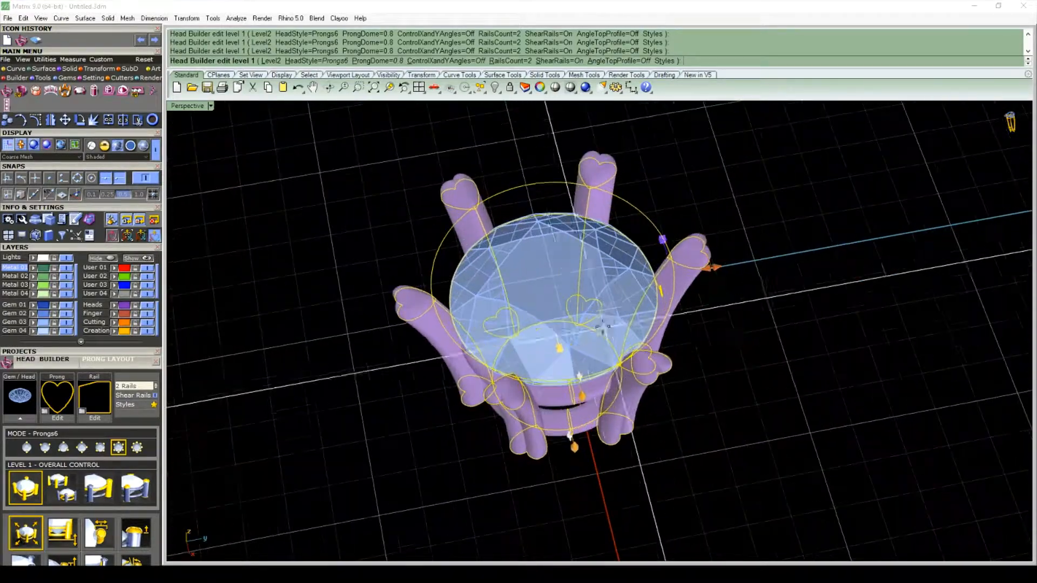
scroll(590, 324, "down", 4)
right_click_drag(768, 417, 729, 384)
right_click(766, 374)
Select all the head parts, hide their surface isocurves in the object properties, and deselect them
scroll(648, 386, "up", 8)
scroll(646, 387, "down", 8)
key("ctrl+a")
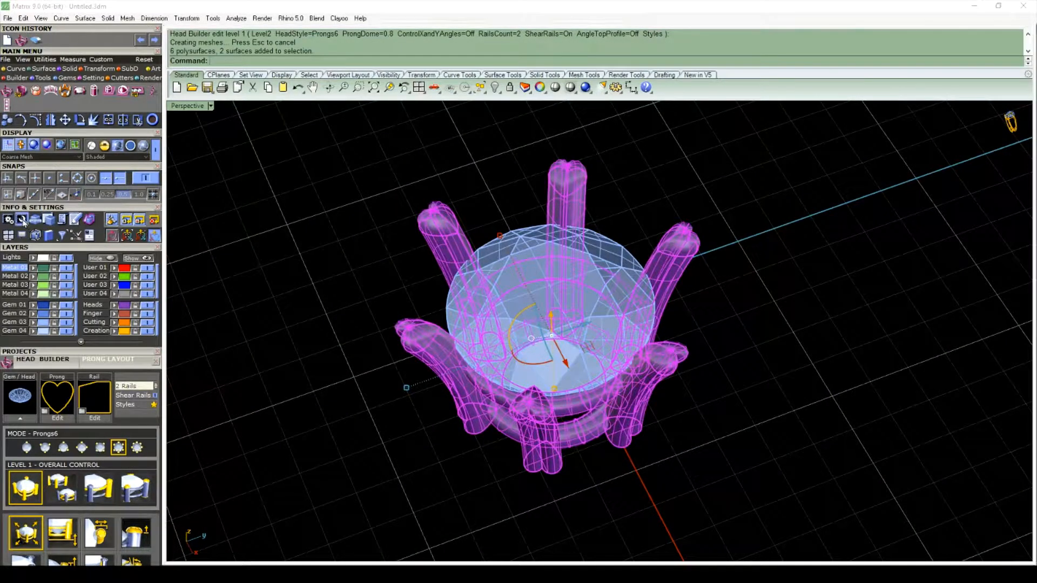
left_click(22, 221)
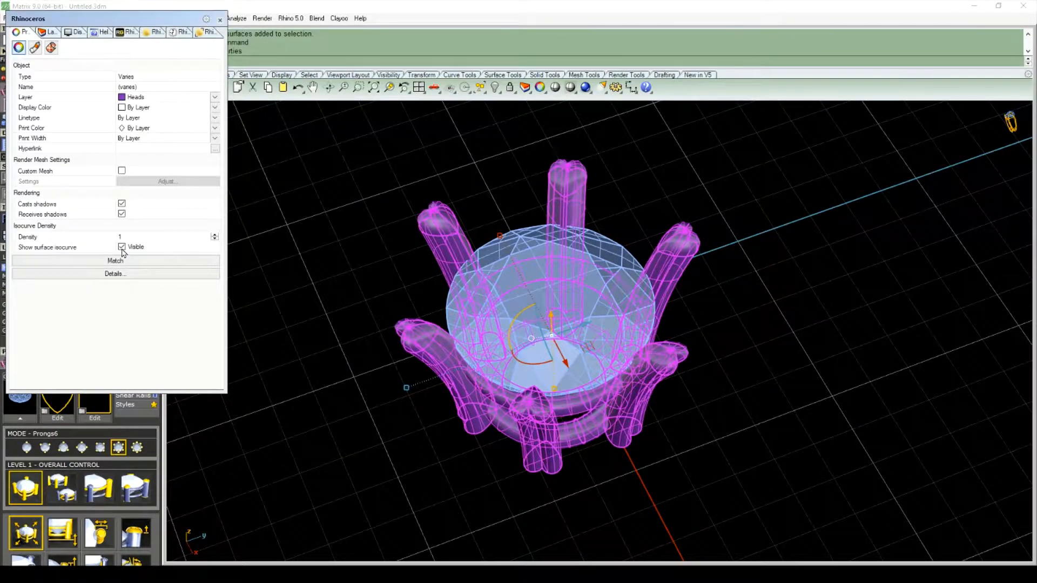
left_click(121, 247)
left_click(220, 20)
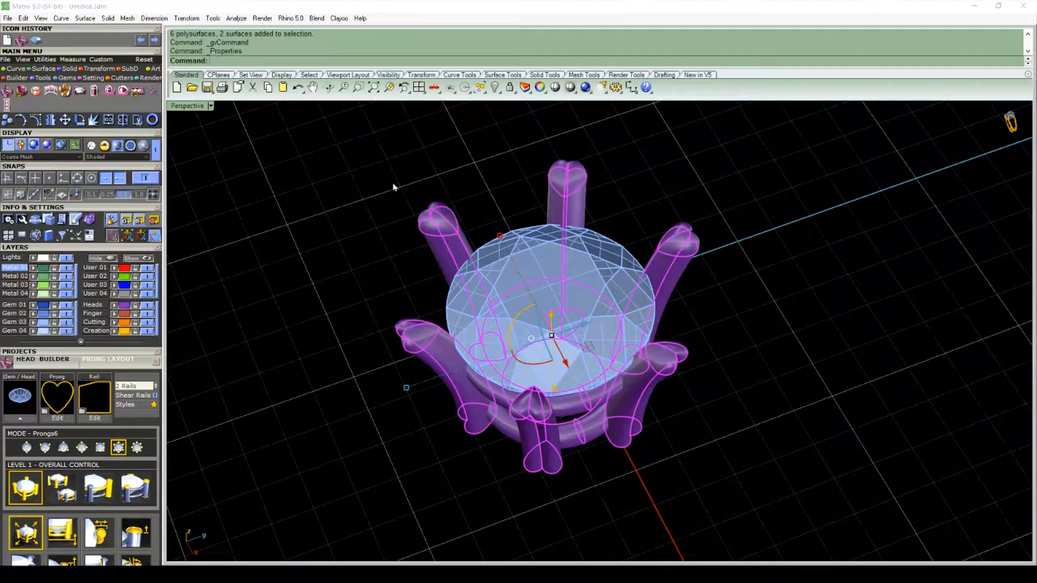
left_click(352, 176)
Select all the prongs and rails and move them to the gold-coloured layer
scroll(545, 226, "down", 6)
right_click_drag(579, 225, 513, 195)
scroll(540, 222, "up", 5)
key("ctrl+a")
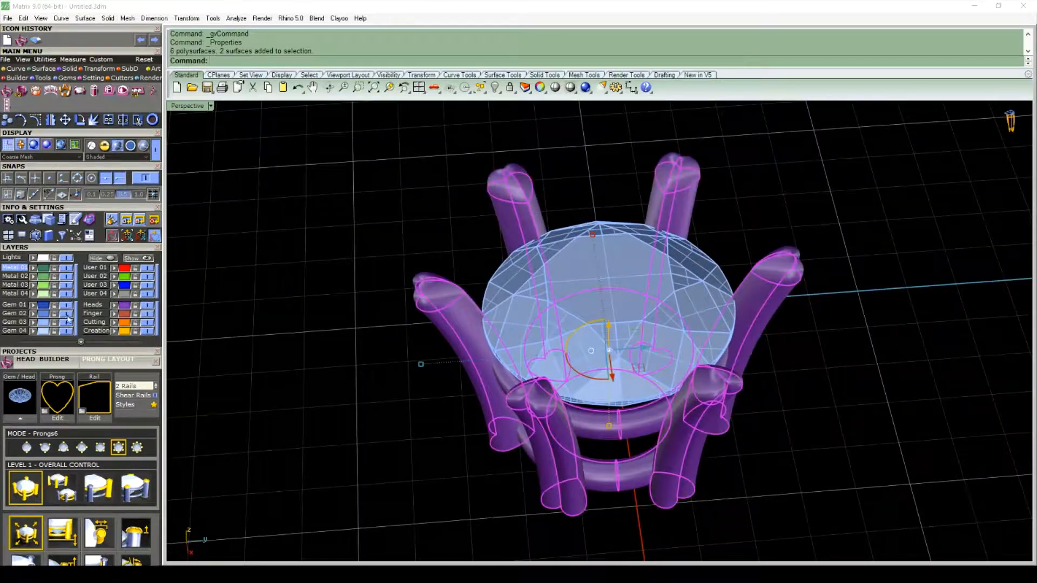
left_click(219, 340)
scroll(579, 355, "up", 5)
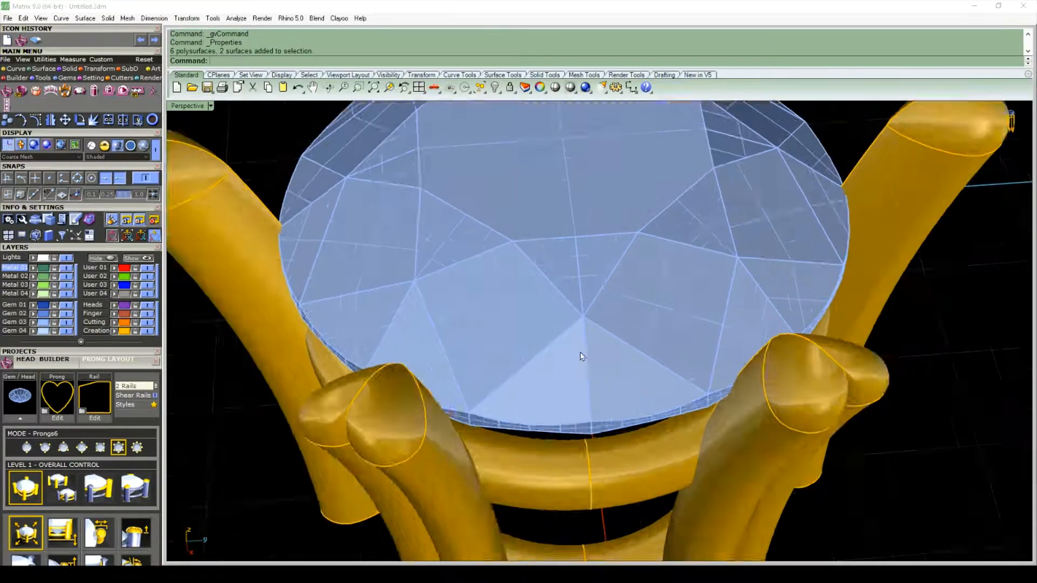
Preview the head and diamond with the Shade command and switch the display to Rendered
scroll(589, 334, "down", 5)
mouse_move(588, 334)
right_mouse_down()
mouse_move(433, 319)
mouse_move(593, 327)
mouse_move(603, 292)
mouse_move(602, 424)
mouse_move(699, 315)
right_mouse_up()
left_click(554, 87)
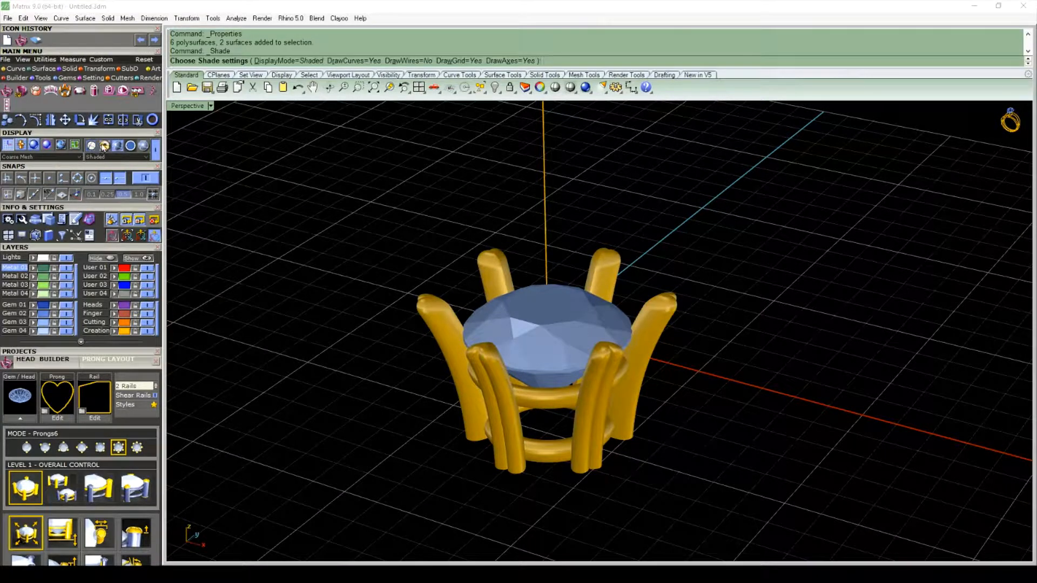
left_click(103, 145)
scroll(537, 401, "up", 4)
scroll(570, 322, "down", 4)
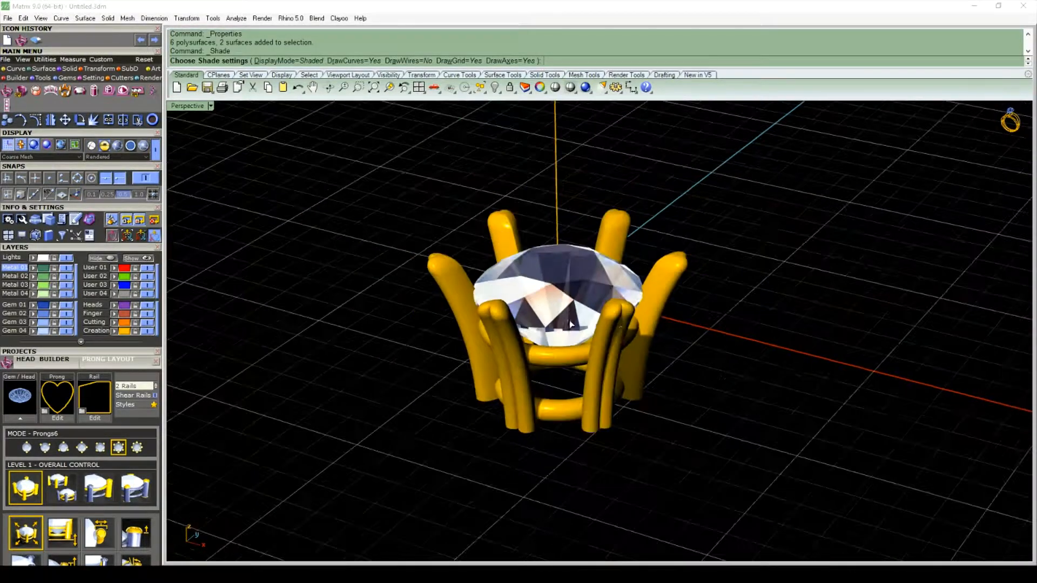
Examine the rendered head and diamond from below, the side and above, and leave the shaded preview
right_click_drag(571, 324, 698, 308)
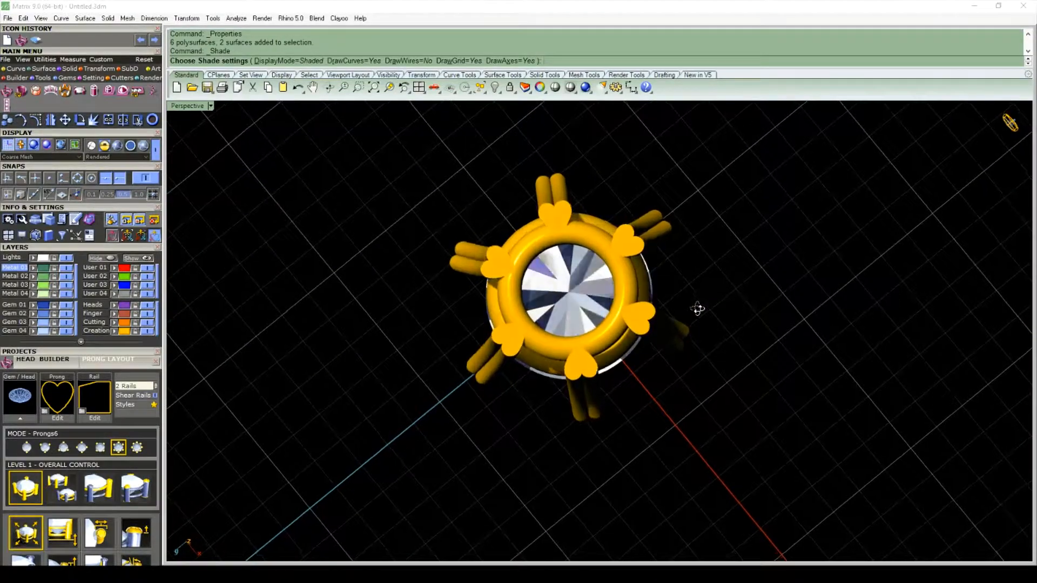
scroll(593, 258, "up", 5)
scroll(589, 301, "down", 4)
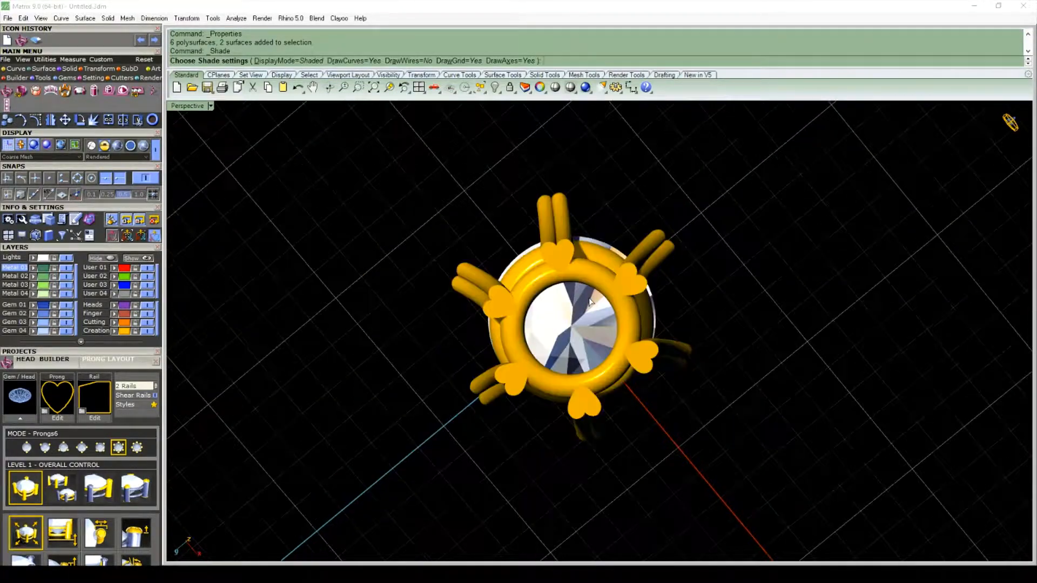
right_click_drag(579, 240, 635, 429)
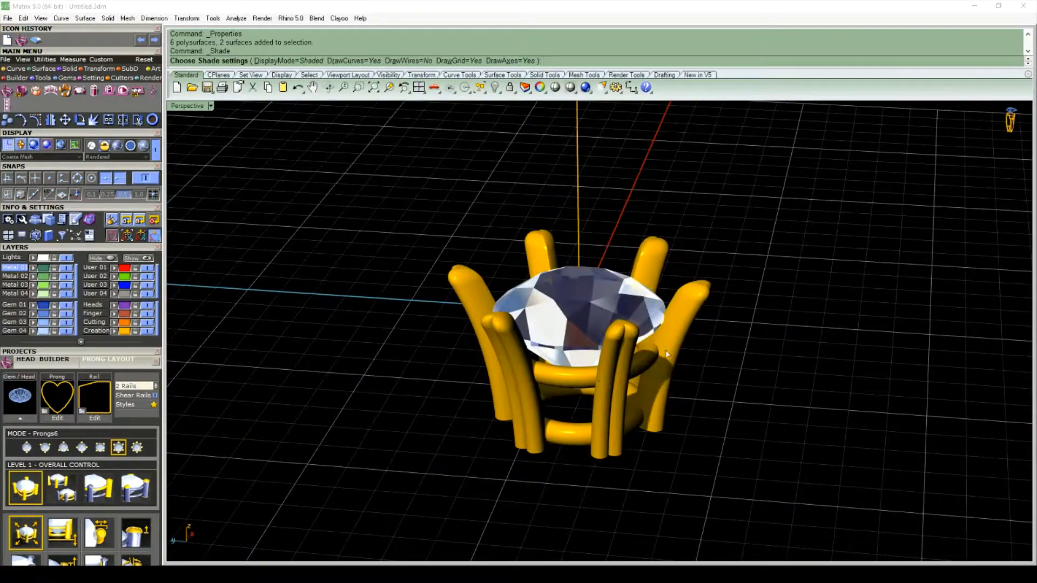
scroll(666, 350, "up", 7)
scroll(626, 348, "up", 5)
right_click_drag(673, 382, 294, 430)
scroll(620, 419, "down", 7)
right_click_drag(763, 416, 594, 435)
scroll(557, 349, "up", 14)
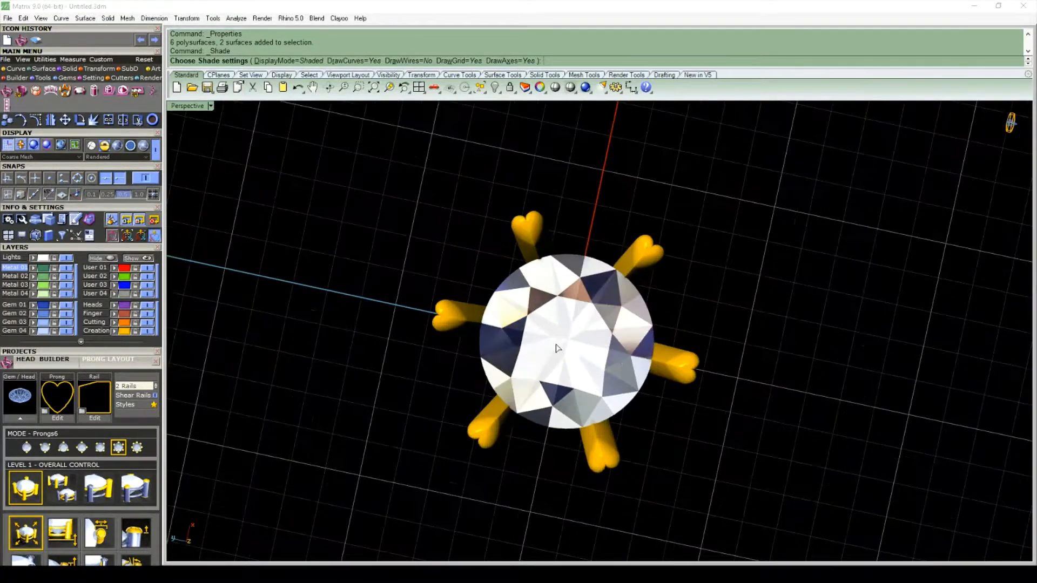
scroll(563, 361, "down", 4)
mouse_move(562, 361)
right_mouse_down()
mouse_move(607, 375)
mouse_move(591, 327)
mouse_move(794, 335)
mouse_move(407, 333)
mouse_move(408, 366)
right_mouse_up()
scroll(591, 328, "down", 4)
right_click(409, 366)
scroll(578, 254, "up", 6)
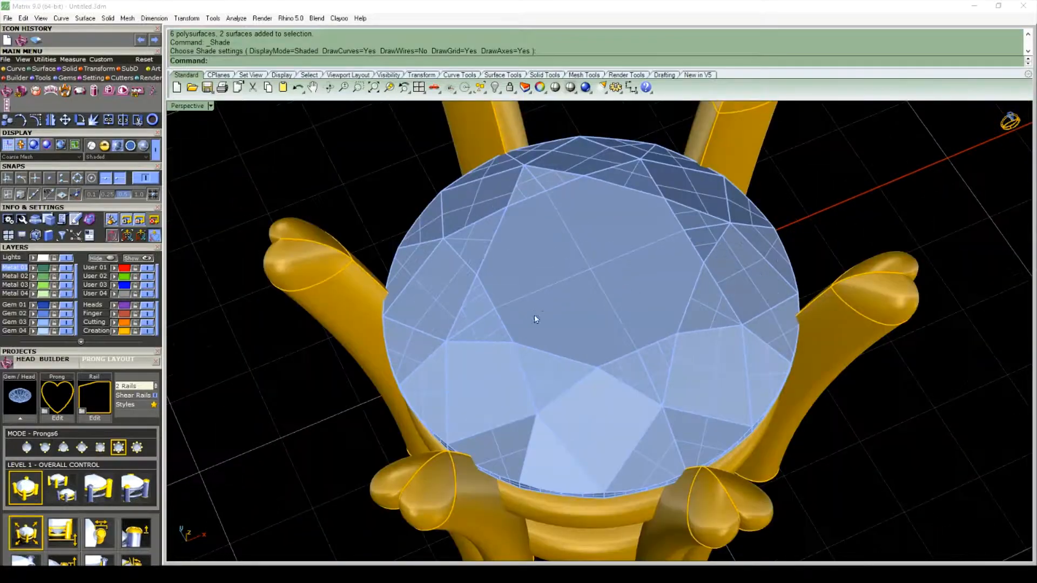
scroll(535, 319, "down", 4)
right_click_drag(535, 319, 582, 345)
scroll(594, 329, "down", 4)
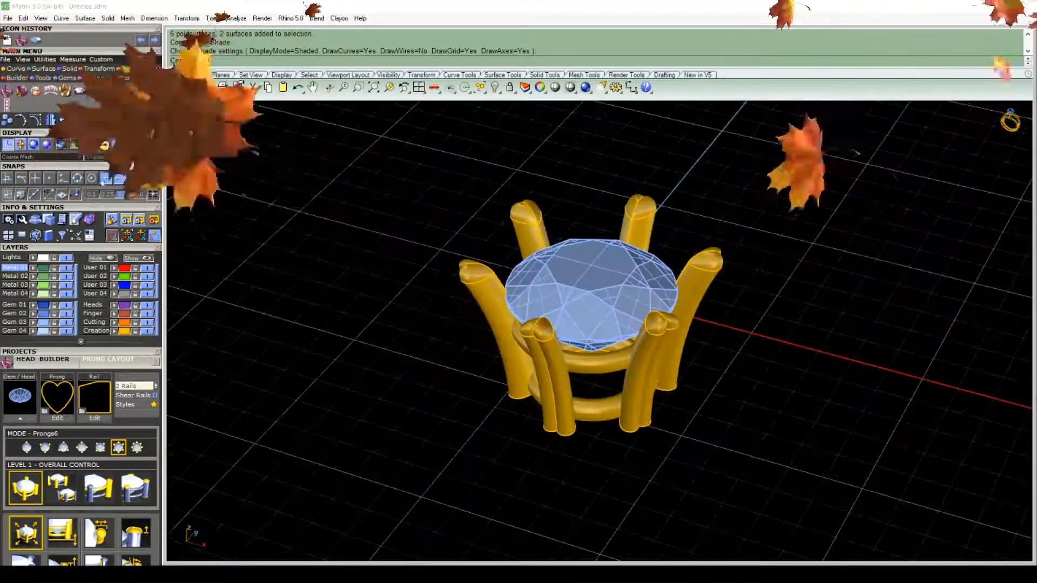